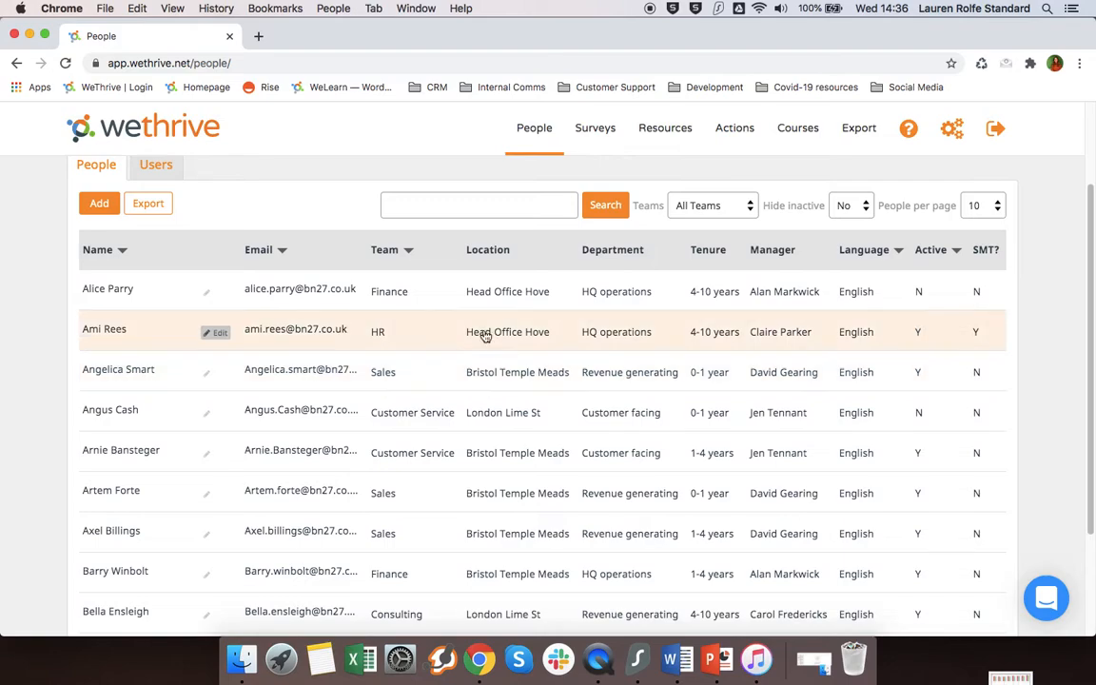
# Step: Search the WeThrive Help Center for "adding people" and return to the People page
pyautogui.click(907, 138)
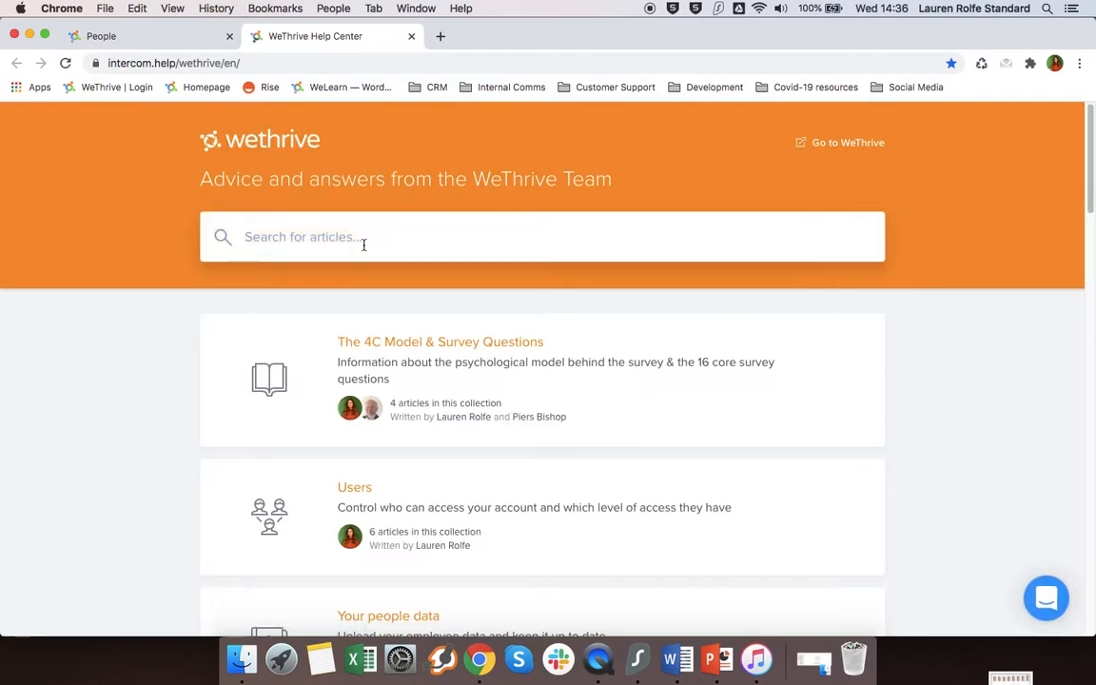
pyautogui.write('adding people')
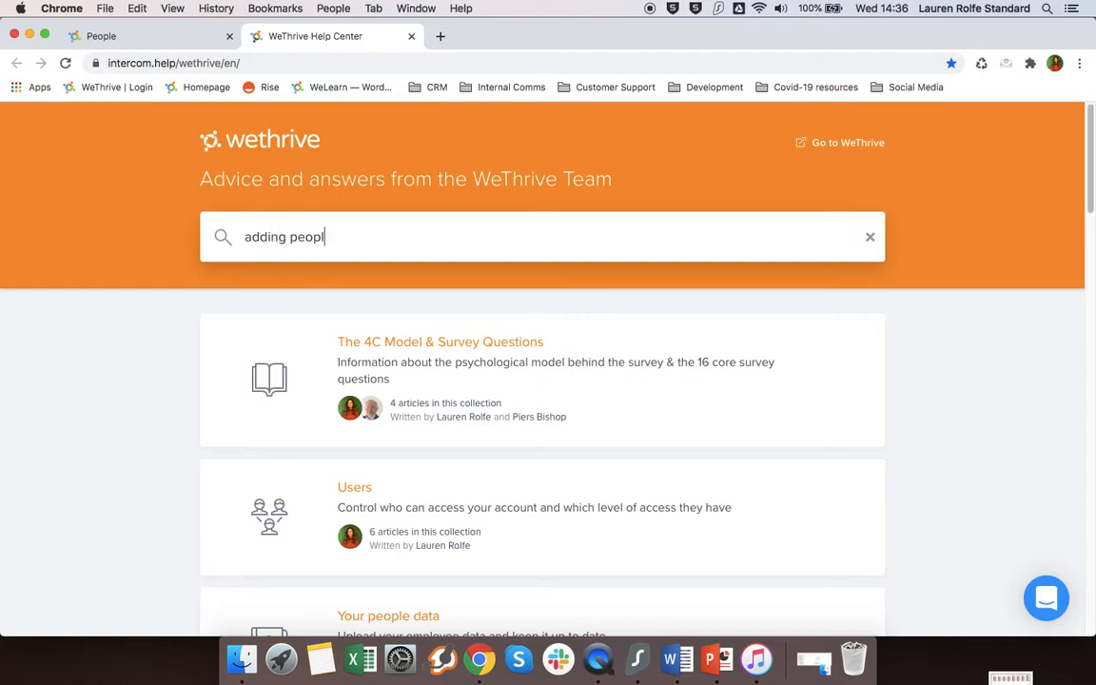
pyautogui.press('Return')
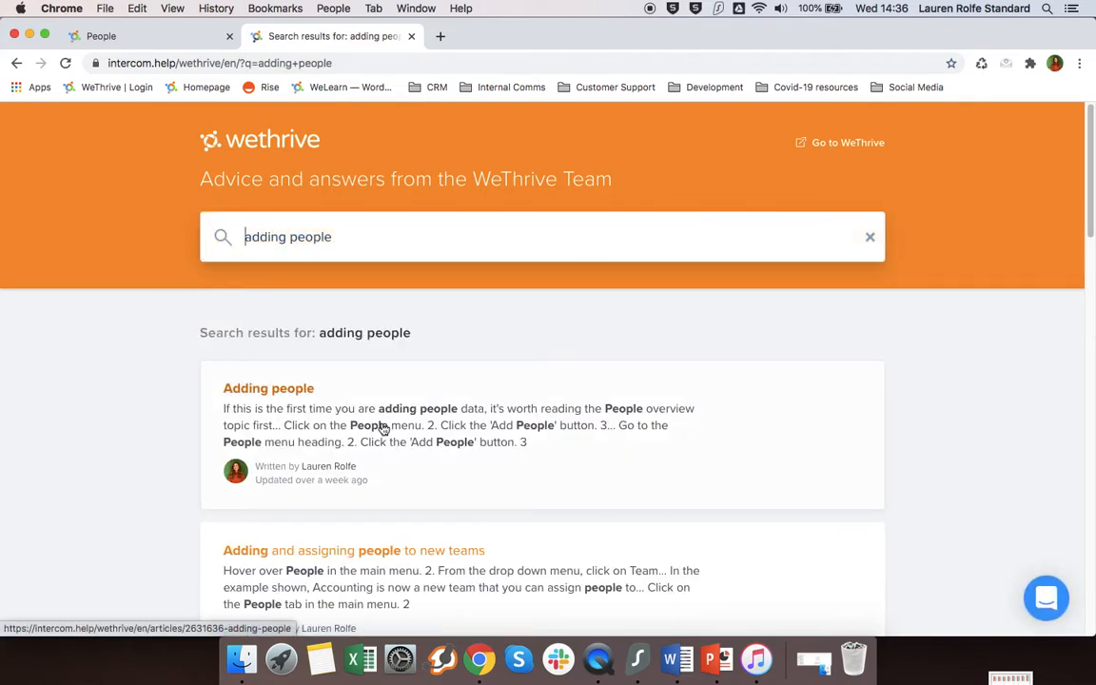
pyautogui.click(166, 39)
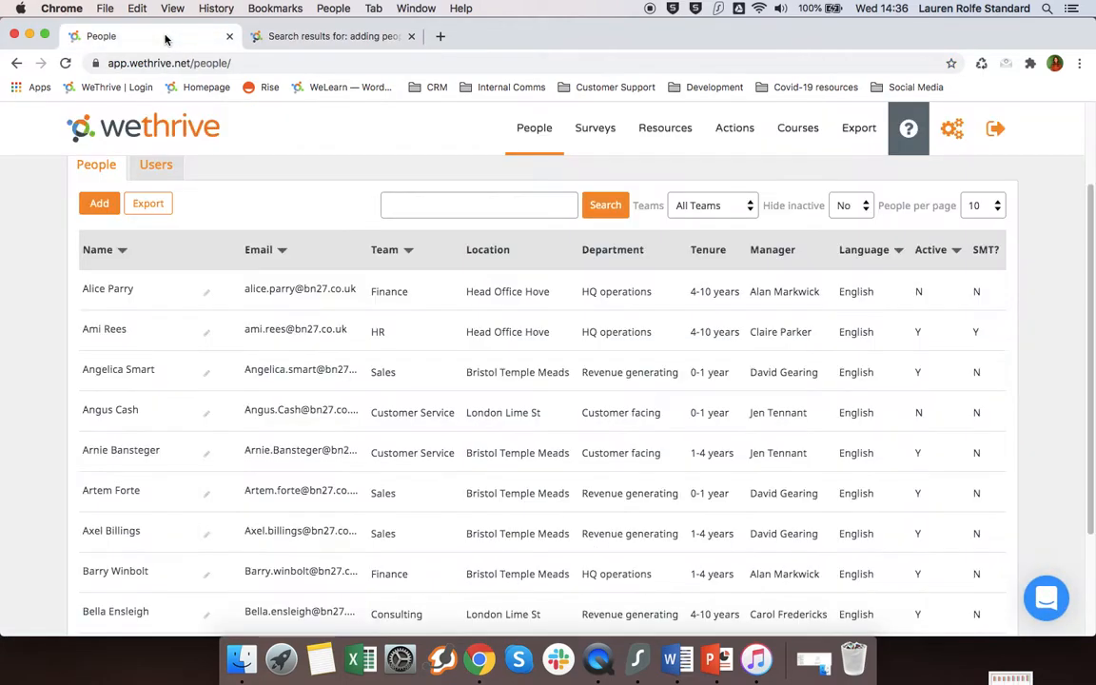
# Step: Start a new survey of the WeThrive type and name it "Staff survey 2020"
pyautogui.click(595, 127)
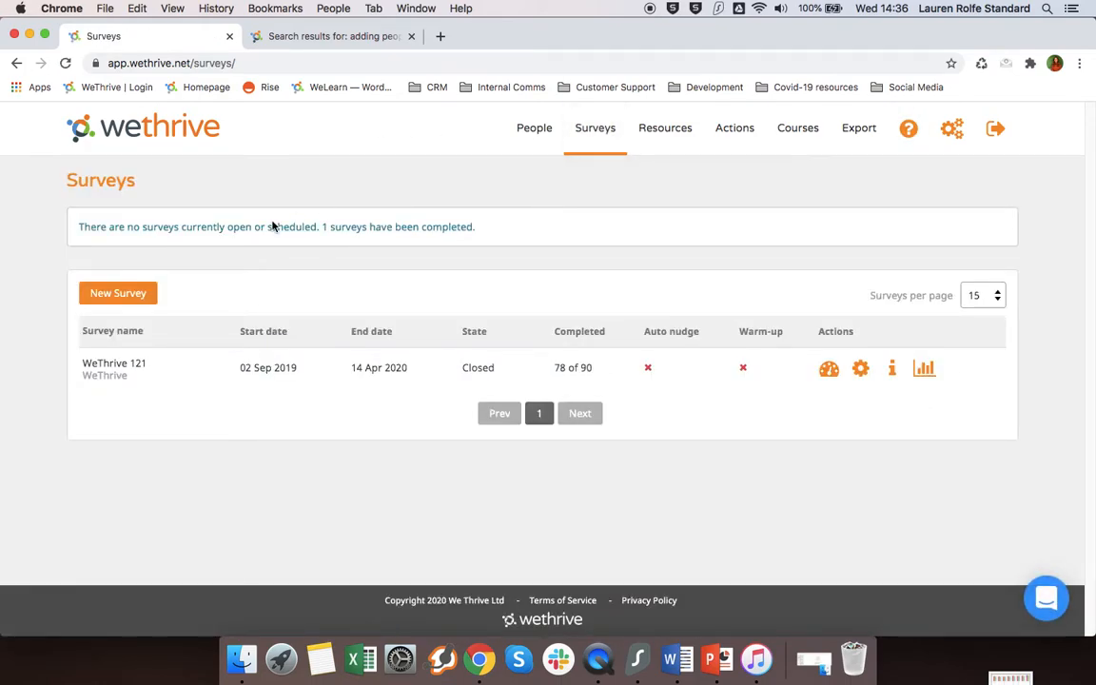
pyautogui.click(136, 301)
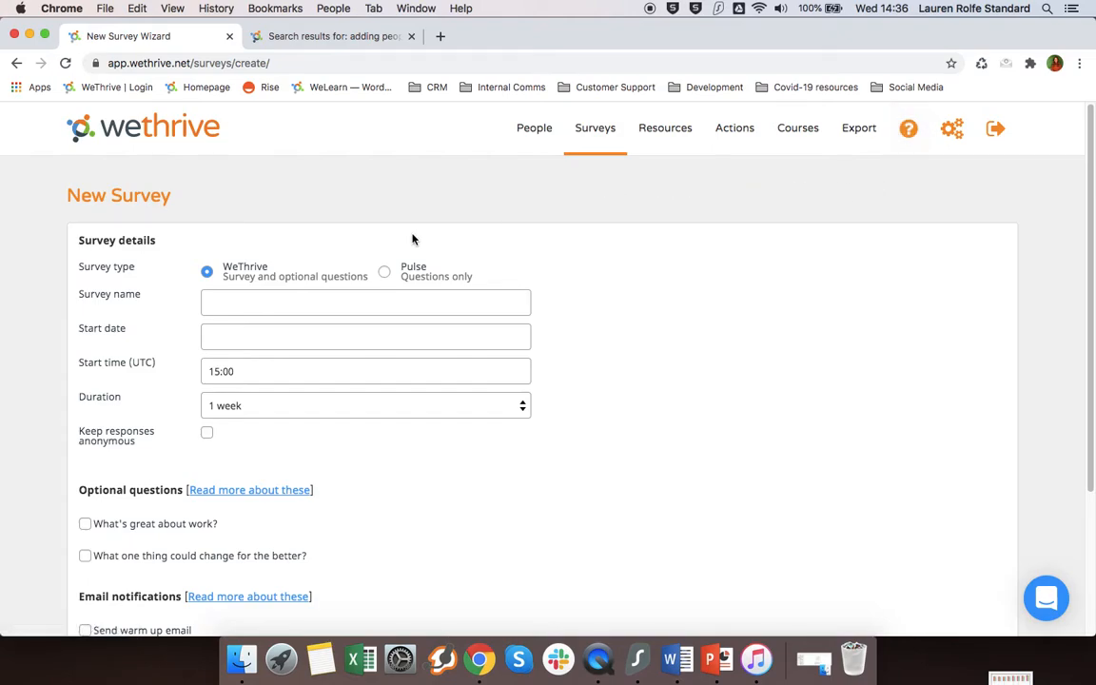
pyautogui.click(302, 299)
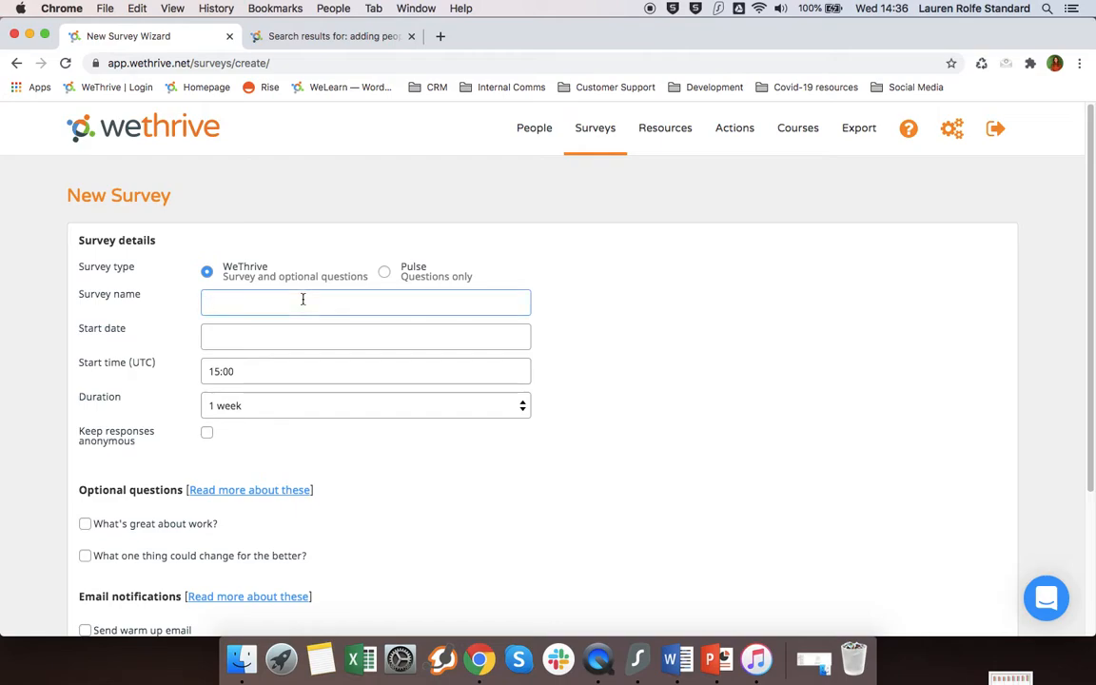
pyautogui.write('Staff survey')
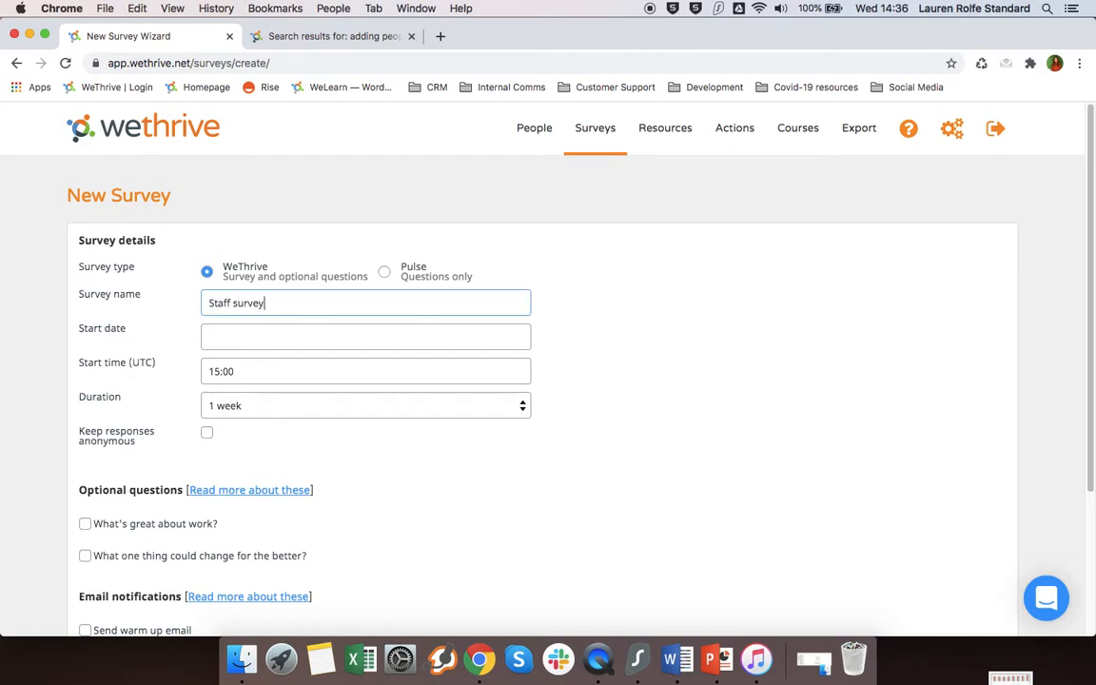
pyautogui.write(' 2020')
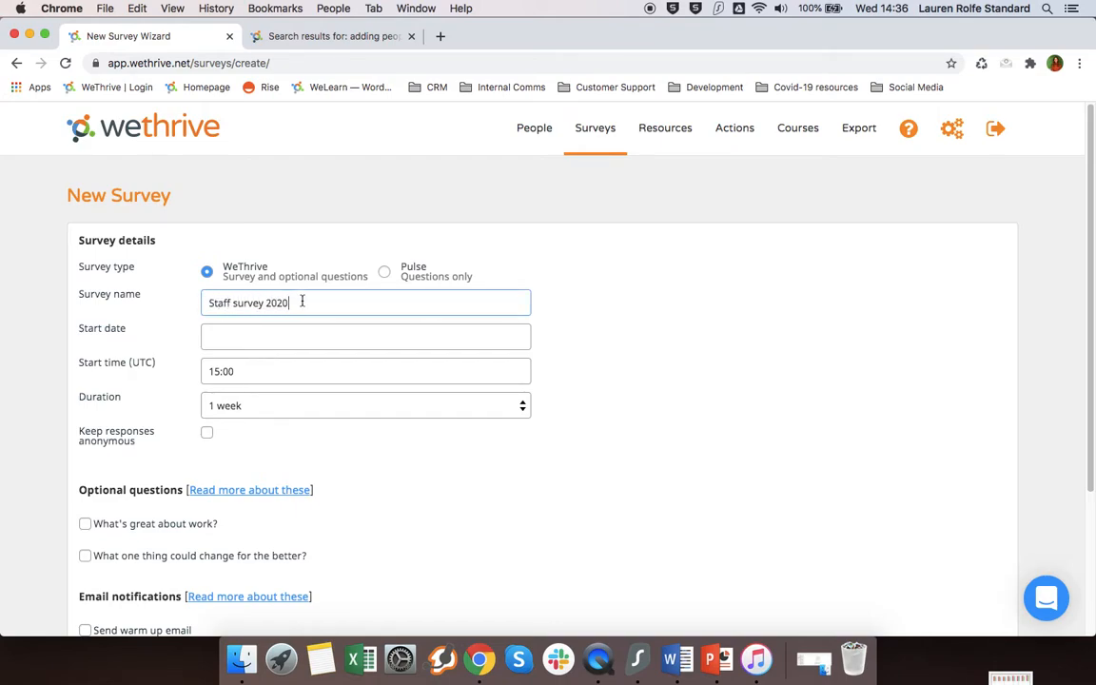
# Step: Set the survey's start date to 30/11/2020 and its start time to 16:00
pyautogui.click(263, 336)
pyautogui.click(237, 307)
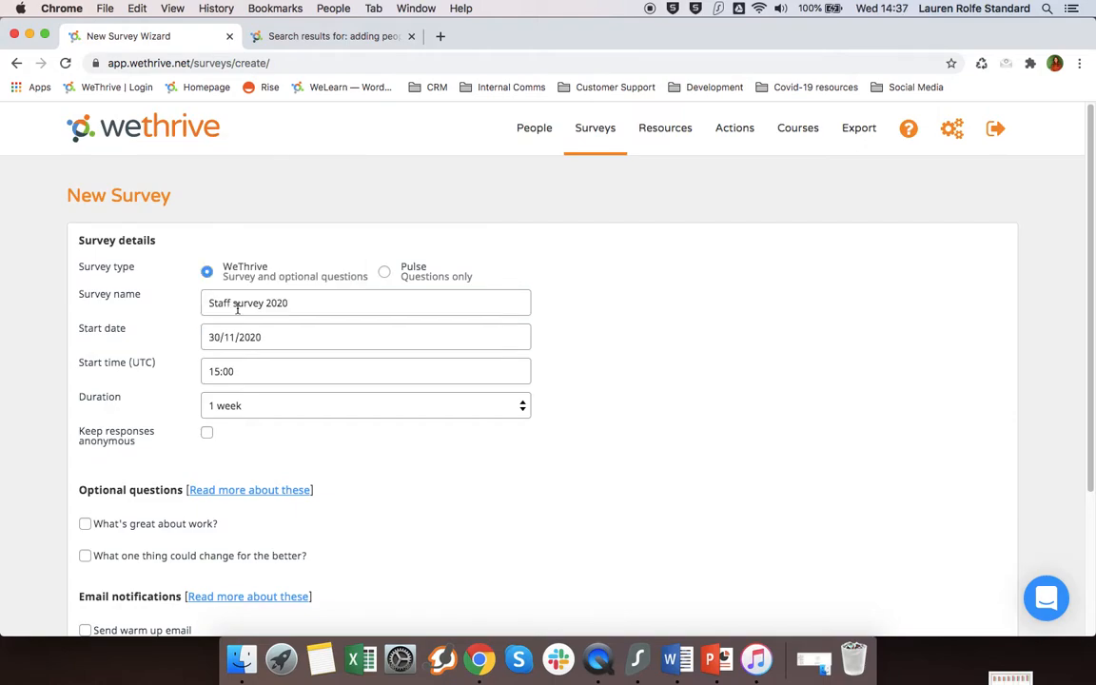
pyautogui.click(240, 371)
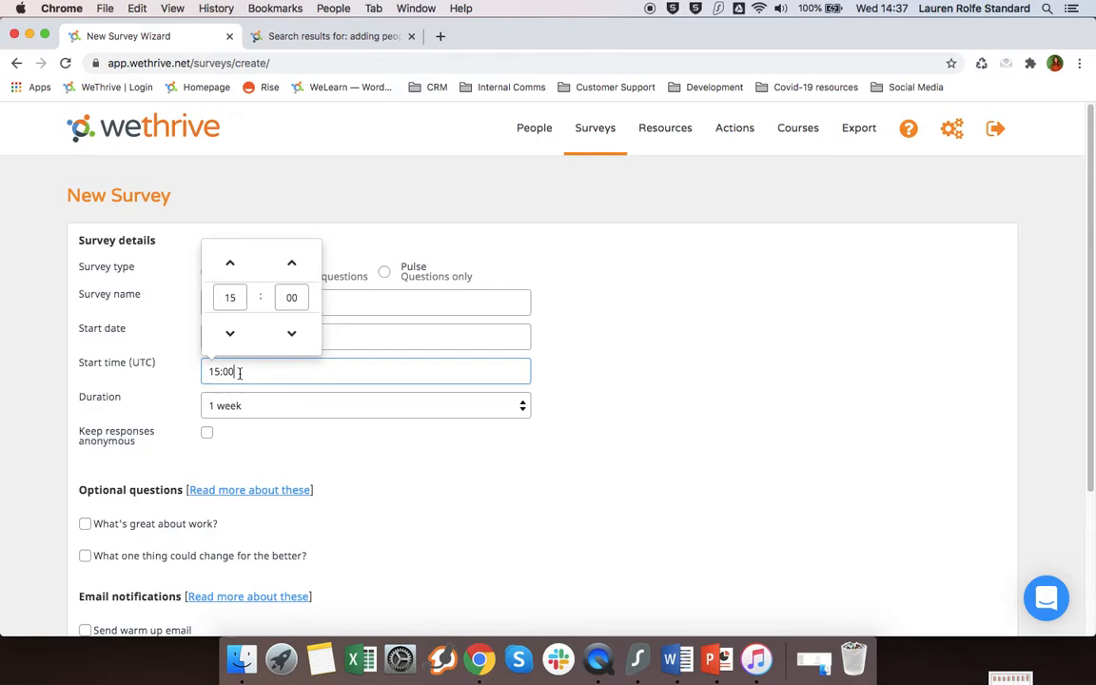
pyautogui.click(230, 264)
pyautogui.click(231, 265)
pyautogui.click(231, 335)
# Step: Leave the responses non-anonymous and set the survey's duration to 2 weeks
pyautogui.click(207, 436)
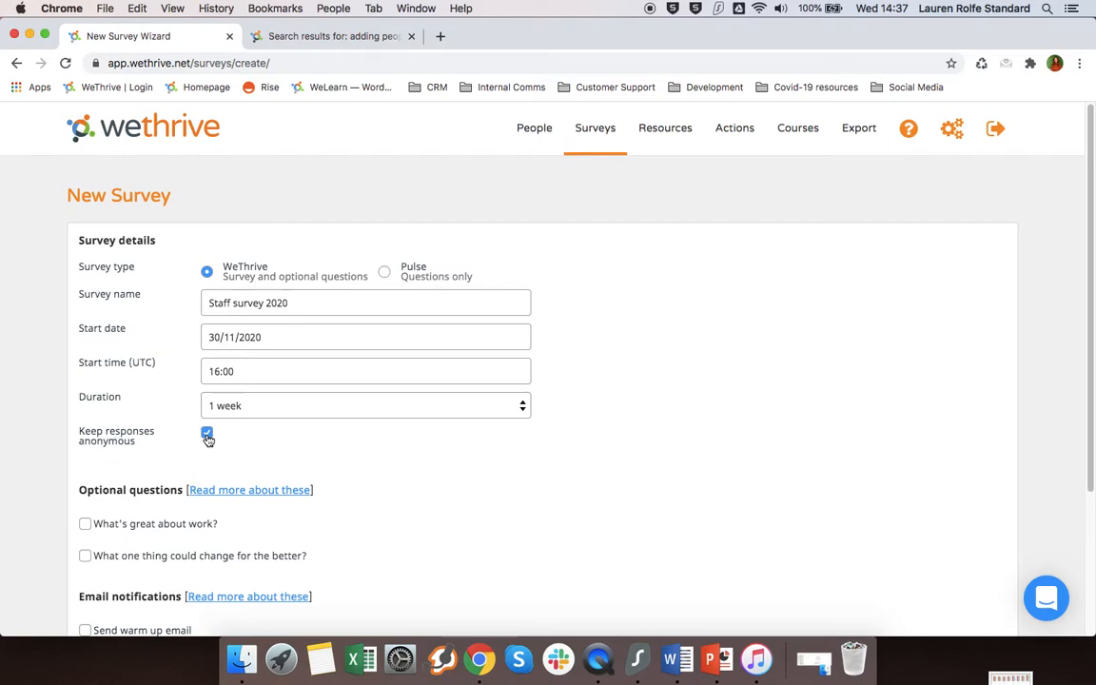
pyautogui.click(208, 435)
pyautogui.click(277, 412)
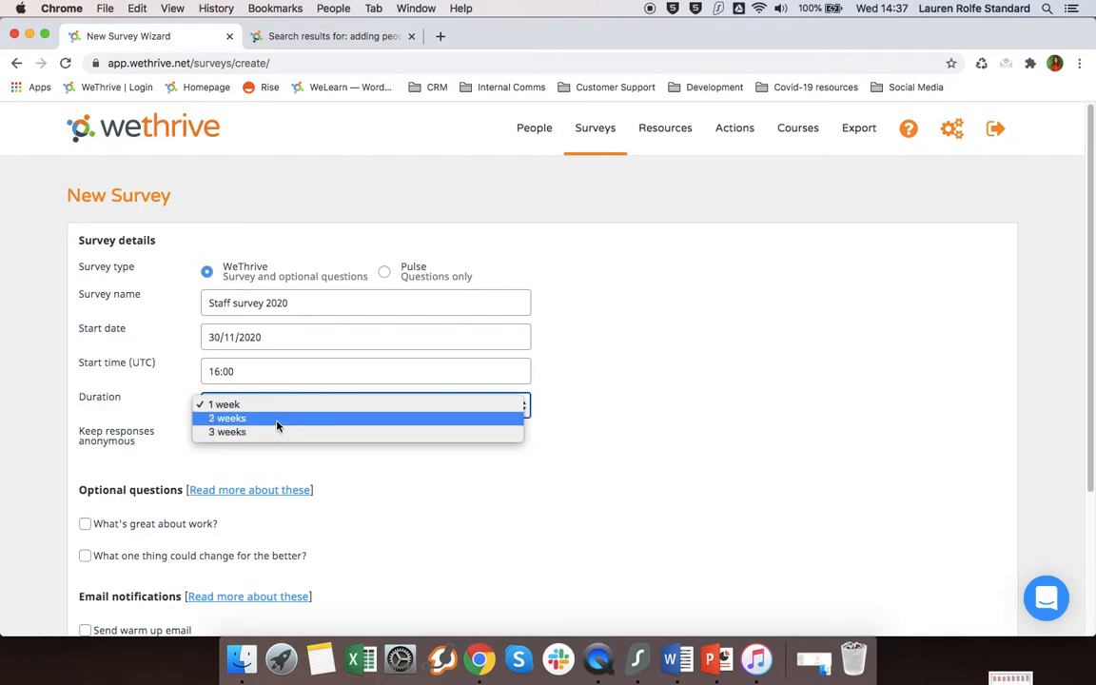
pyautogui.click(276, 418)
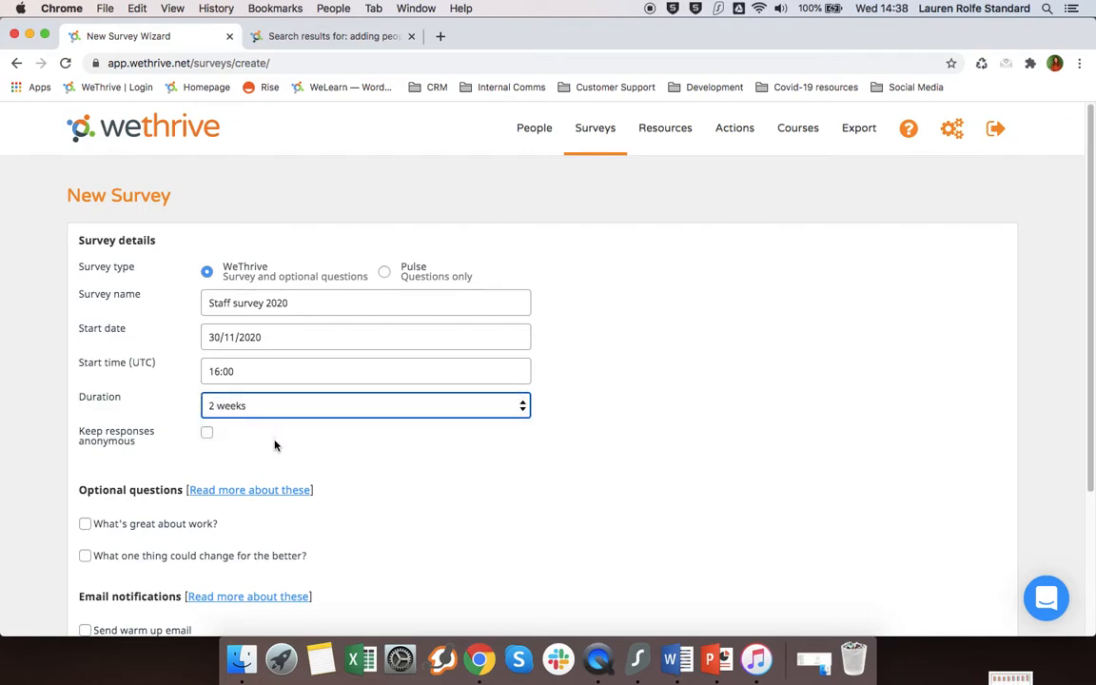
pyautogui.click(274, 448)
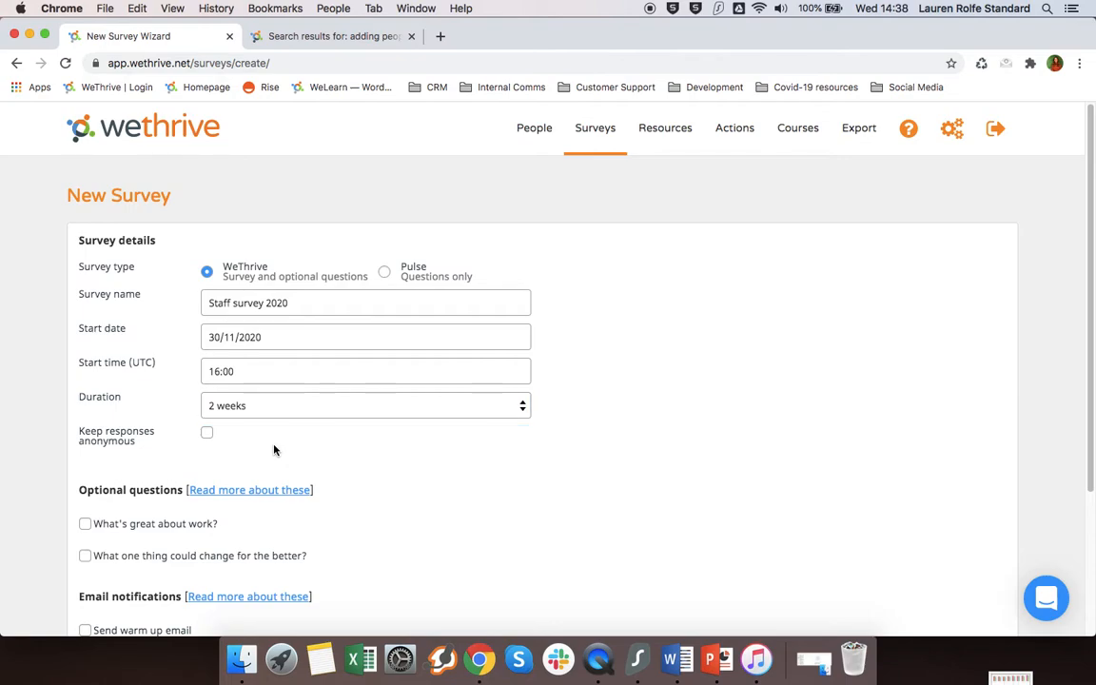
# Step: Include the optional questions "What's great about work?" and "What one thing could change for the better?" in the survey
pyautogui.scroll(-5, 274, 450)
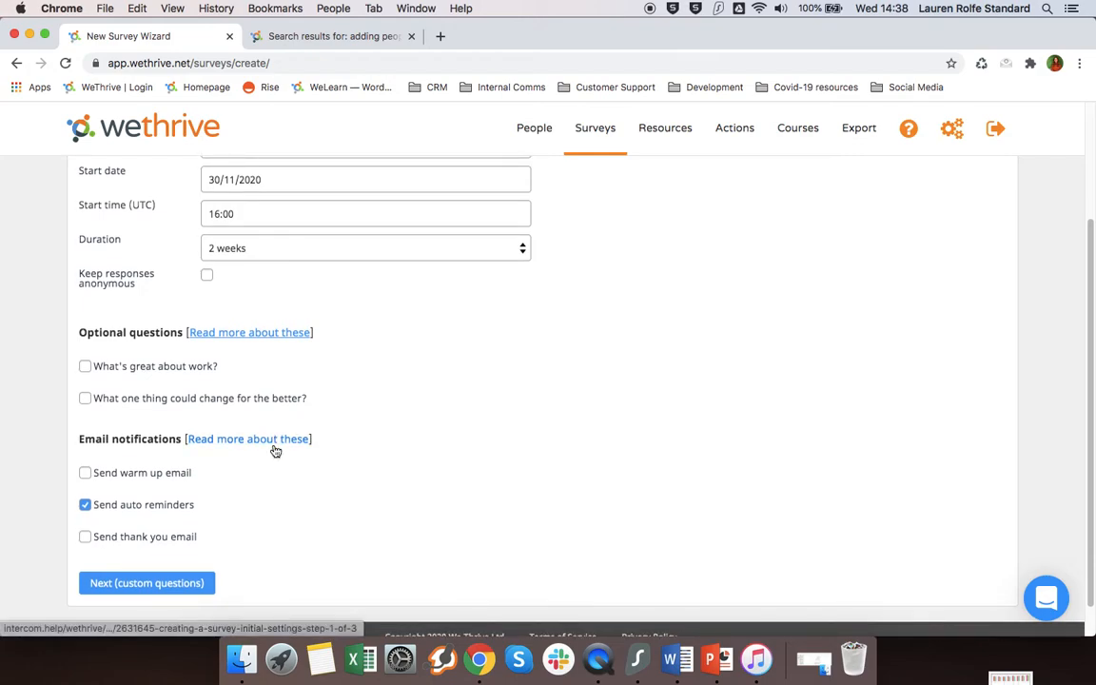
pyautogui.click(85, 370)
pyautogui.click(85, 401)
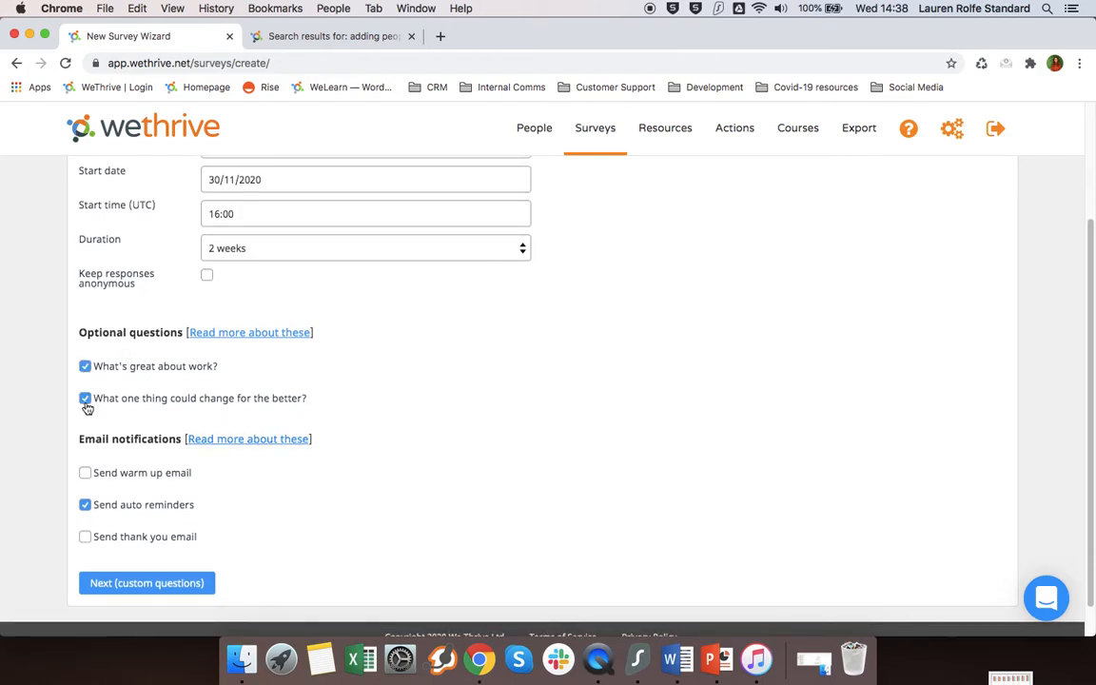
# Step: Enable the warm up and thank you emails, and continue to the survey's custom questions
pyautogui.click(85, 474)
pyautogui.click(85, 538)
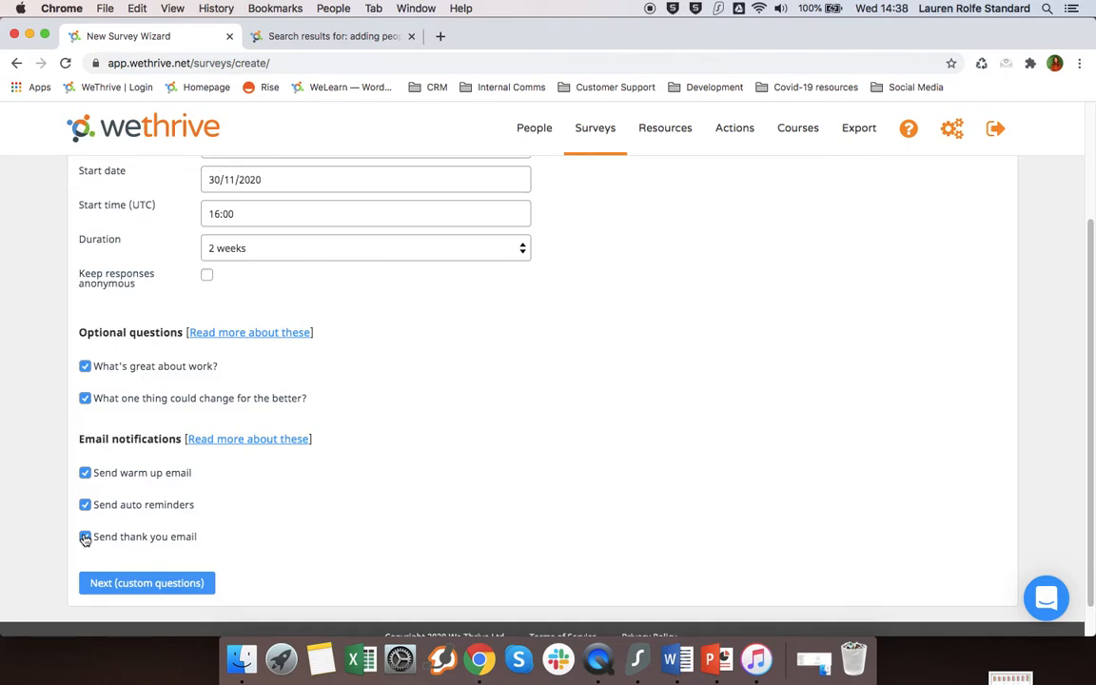
pyautogui.click(171, 587)
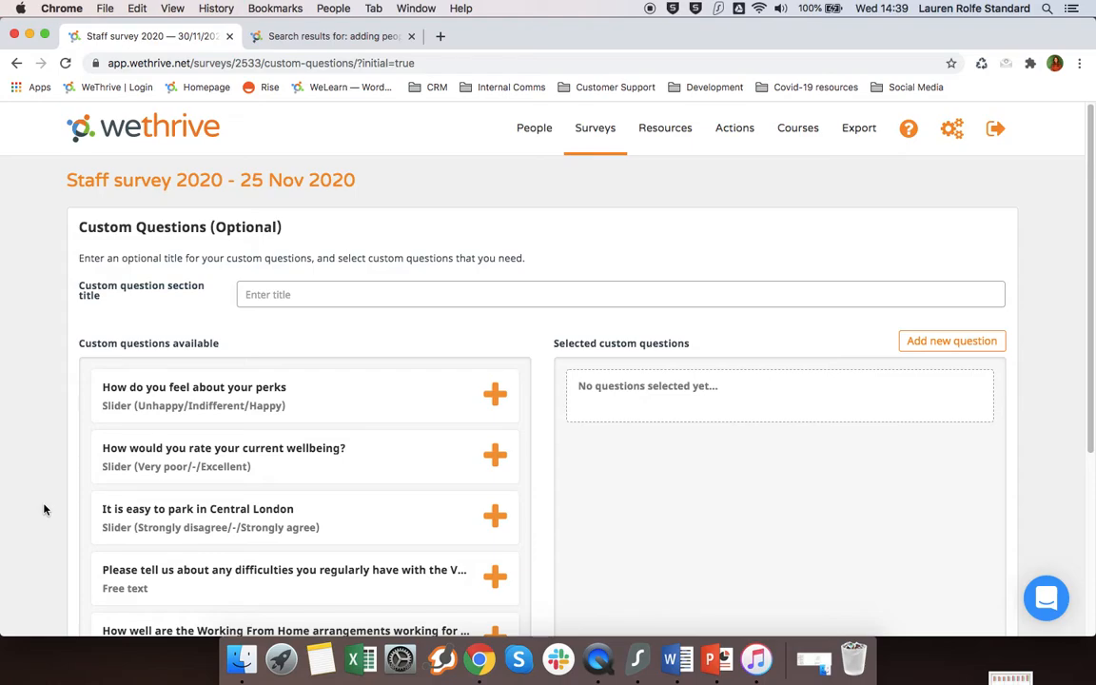
# Step: Add the available custom questions "How do you feel about your perks" and "How would you rate your current wellbeing?" to the survey
pyautogui.scroll(-2, 42, 509)
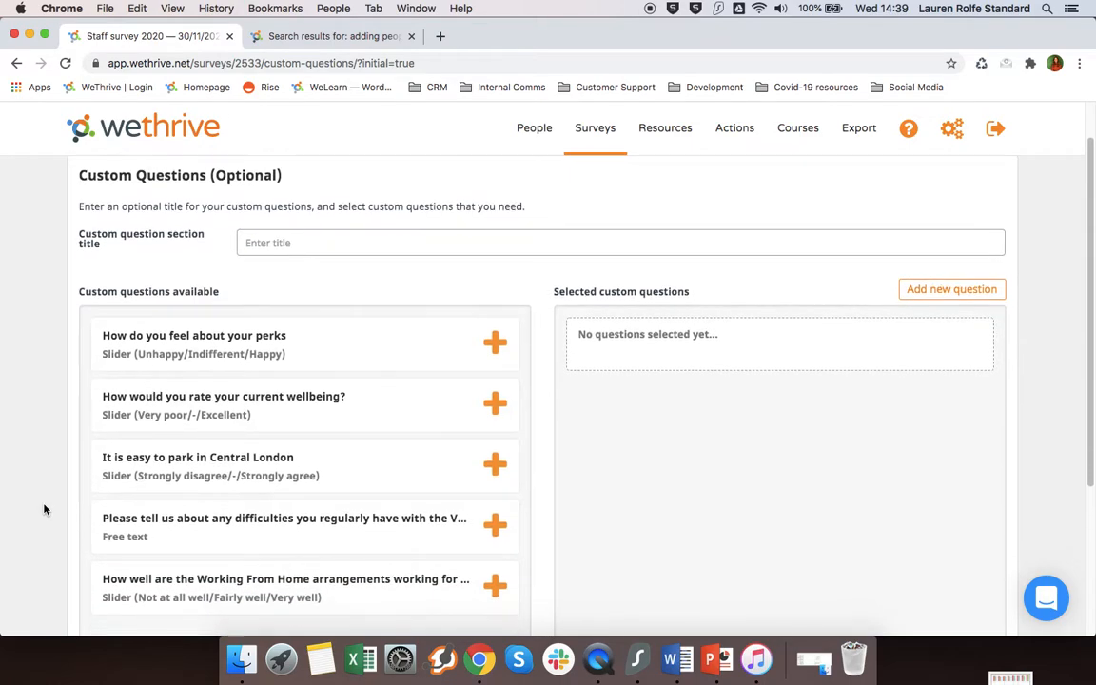
pyautogui.scroll(-5, 42, 509)
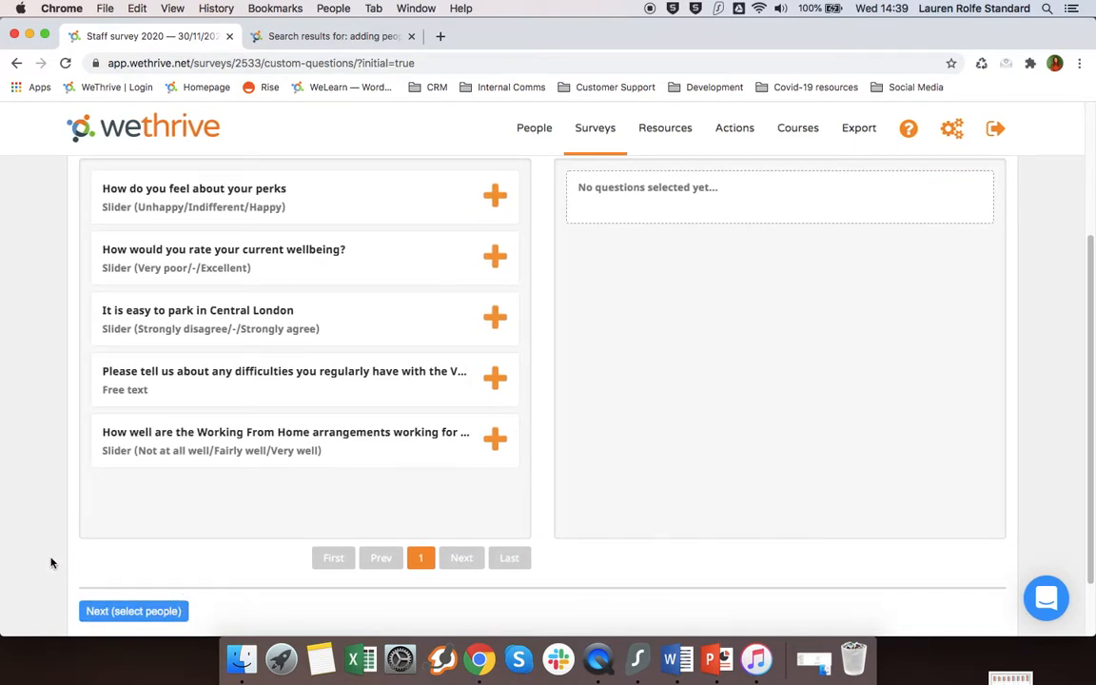
pyautogui.scroll(3, 51, 560)
pyautogui.scroll(2, 51, 561)
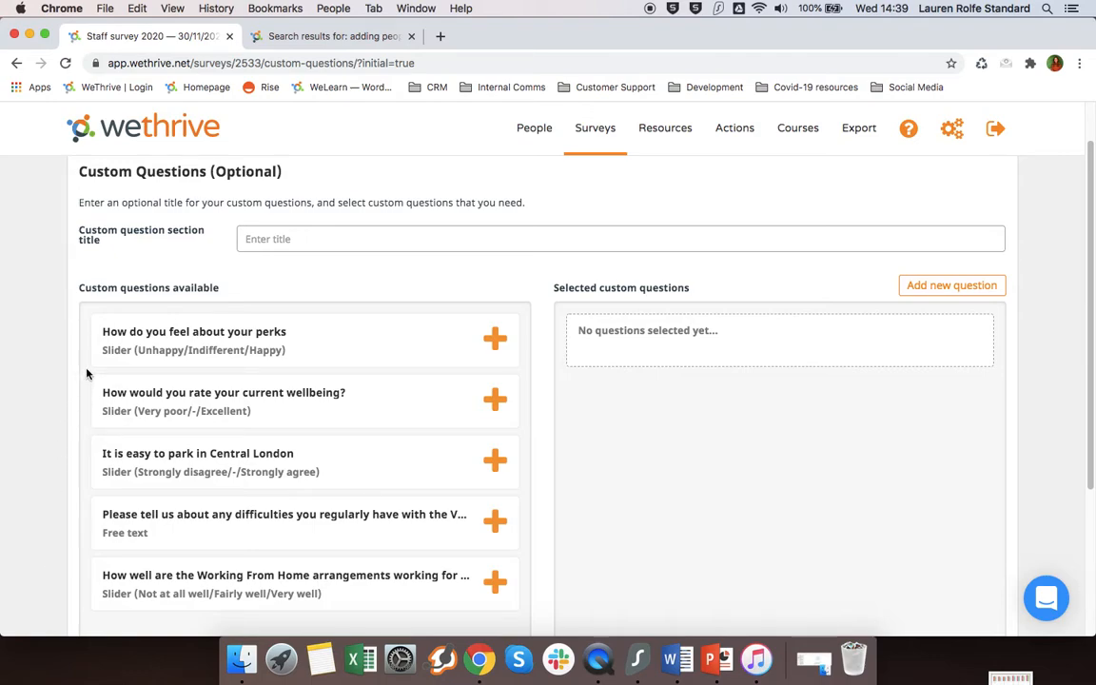
pyautogui.click(495, 339)
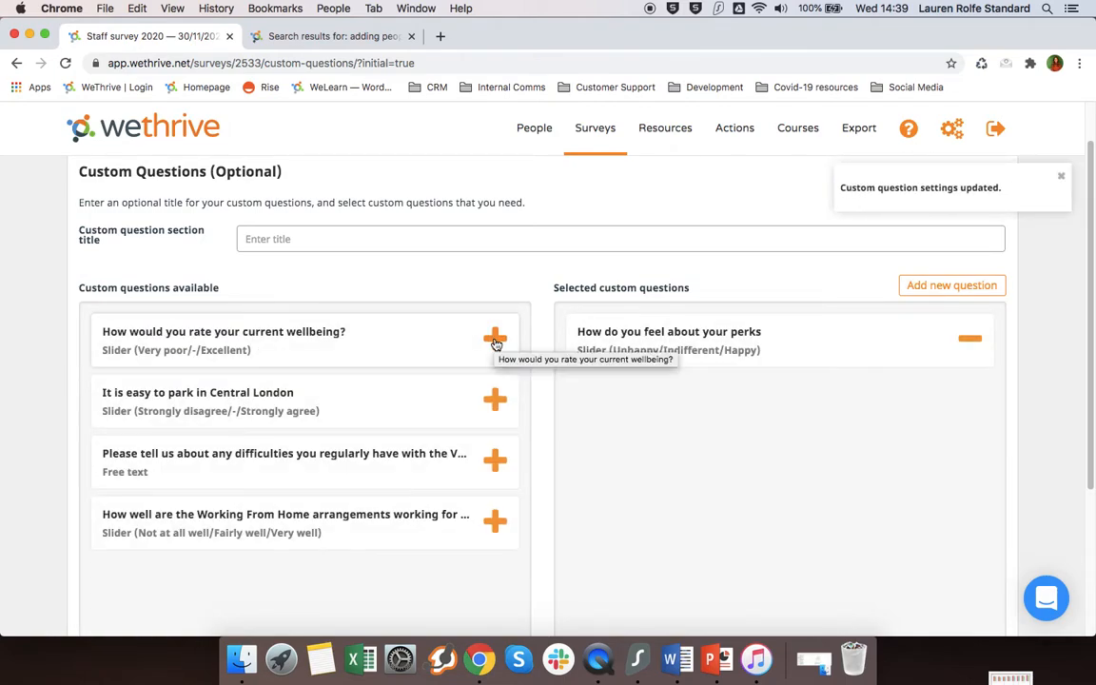
pyautogui.click(495, 340)
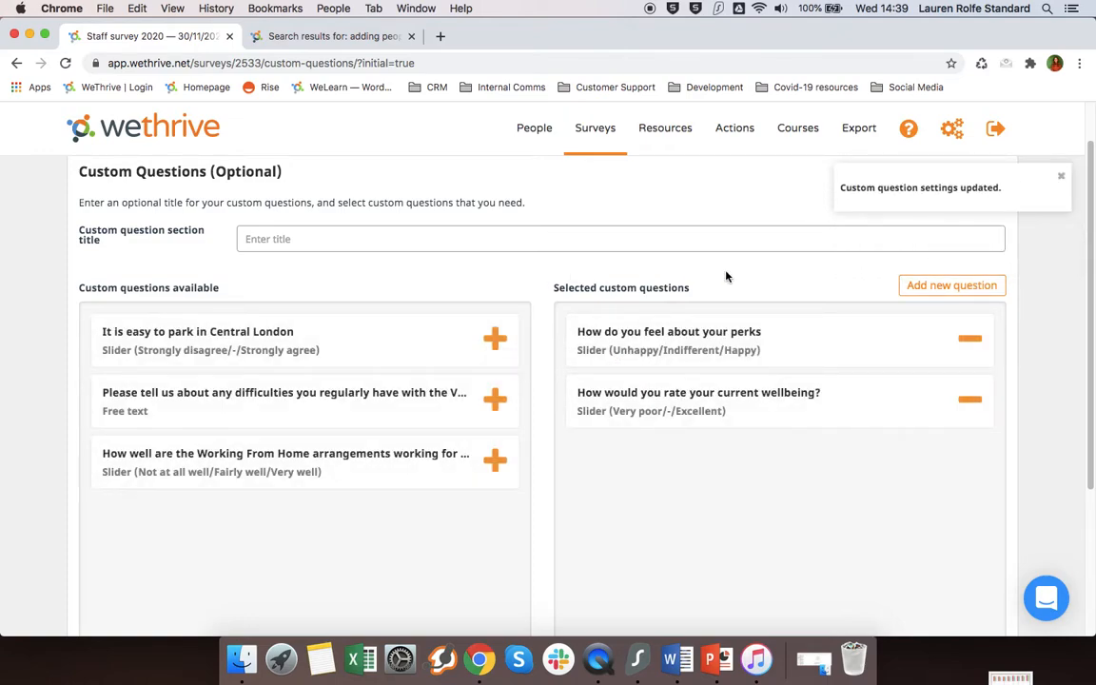
# Step: Start a new slider-type custom question with the text "I am comfortable working from home"
pyautogui.click(935, 287)
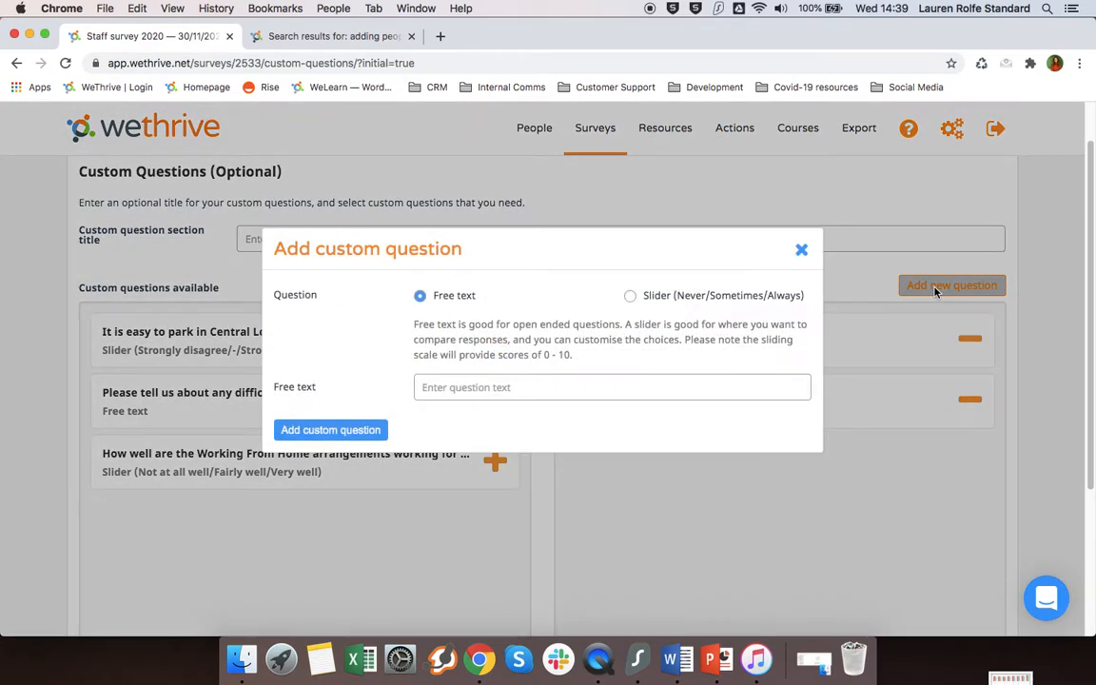
pyautogui.click(632, 297)
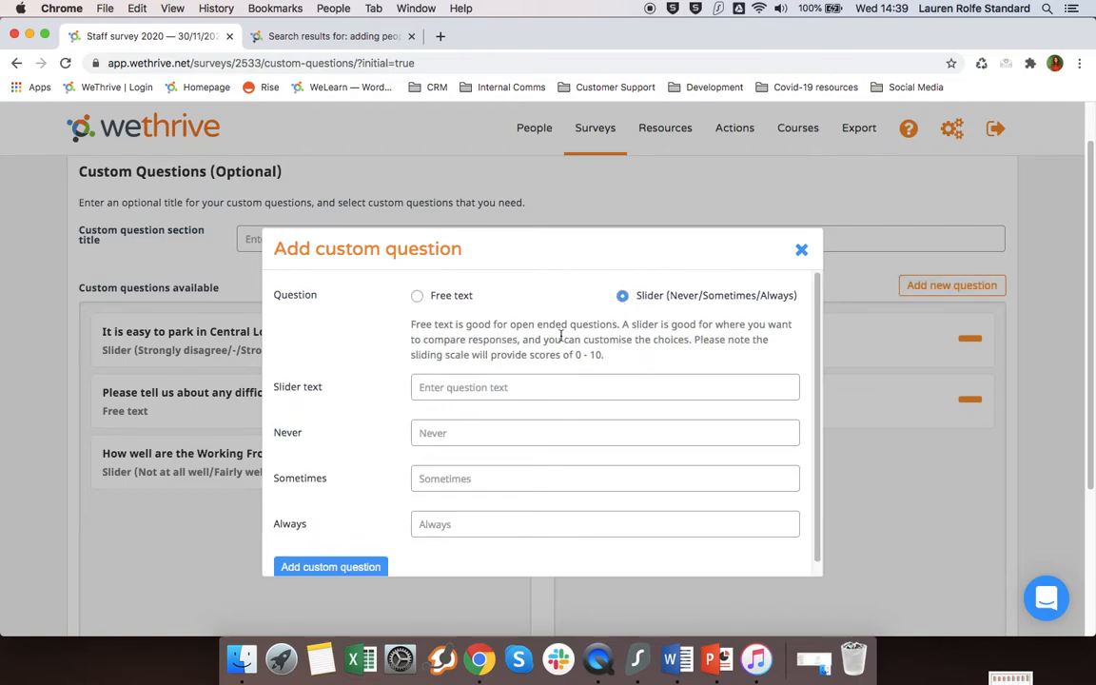
pyautogui.scroll(-1, 561, 335)
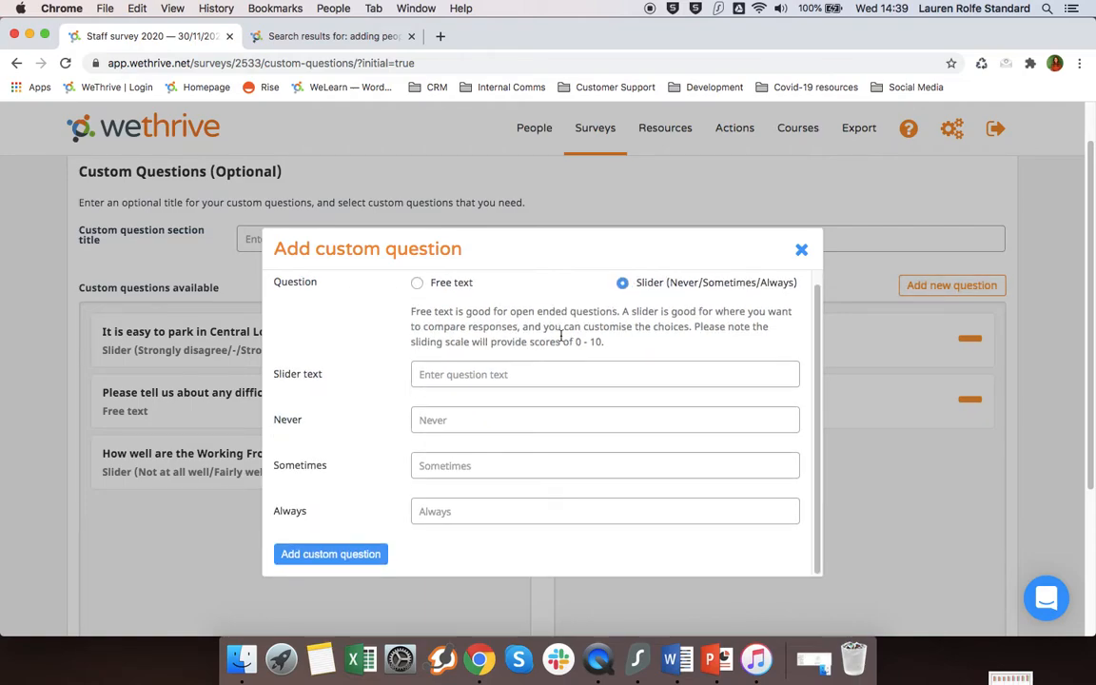
pyautogui.click(468, 374)
pyautogui.write('I a')
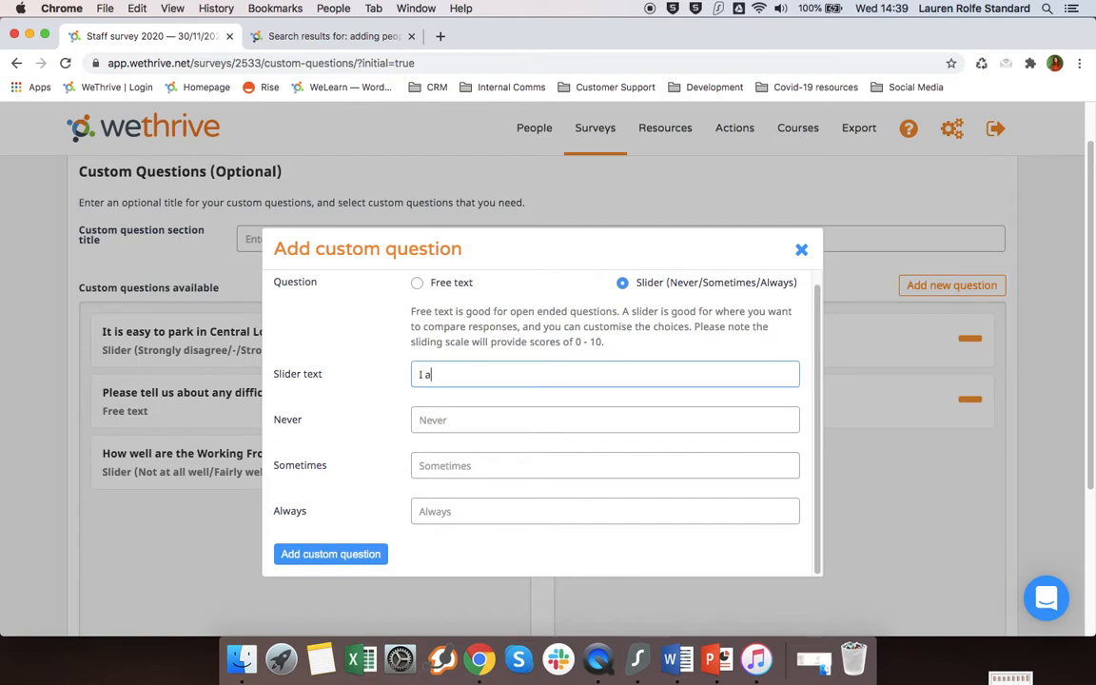
pyautogui.write('m comfortable working from home')
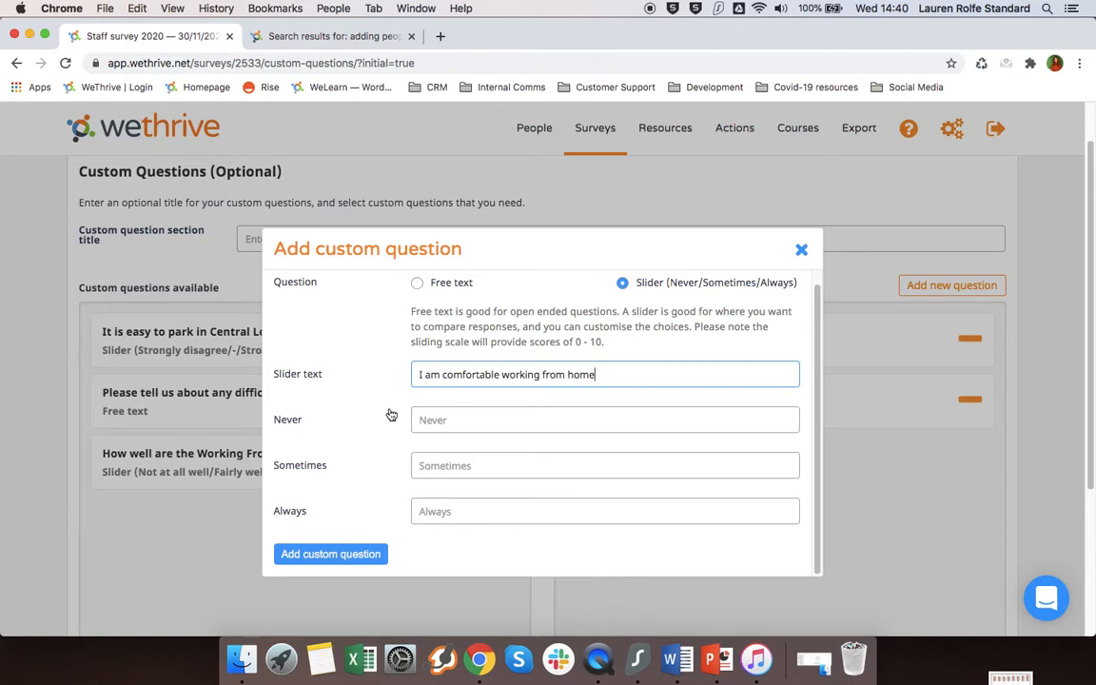
# Step: Label the slider's three points "Strongly disagree", "-" and "Strongly agree", and add the custom question to the survey
pyautogui.click(433, 421)
pyautogui.write('Strongl')
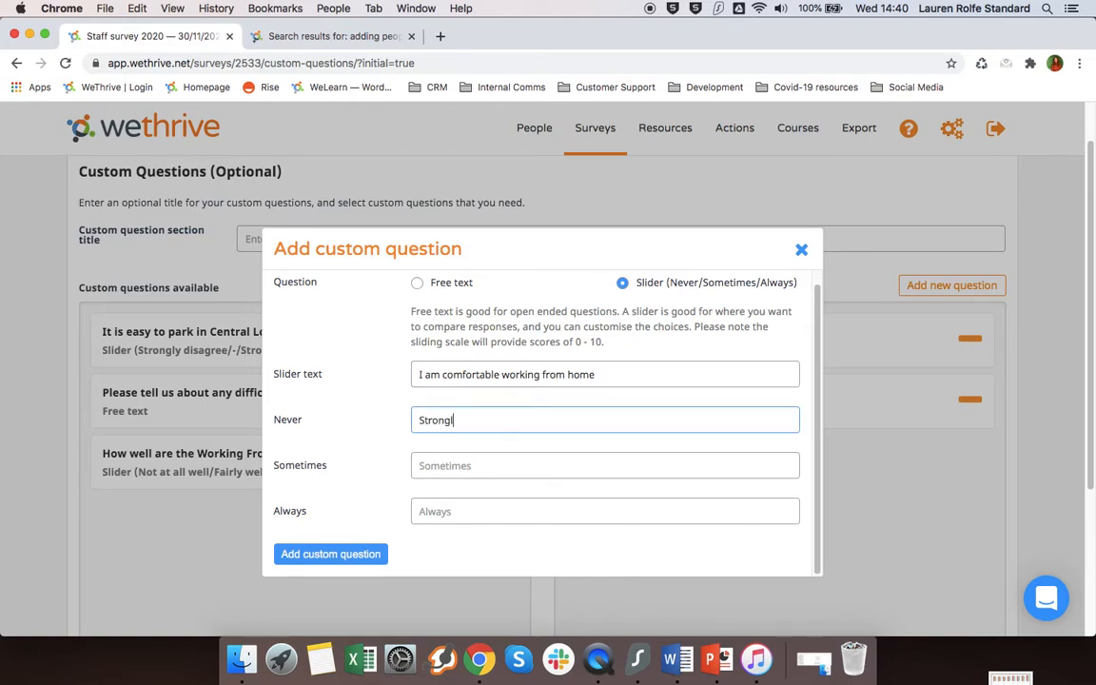
pyautogui.write('y disagree')
pyautogui.click(443, 468)
pyautogui.write('-')
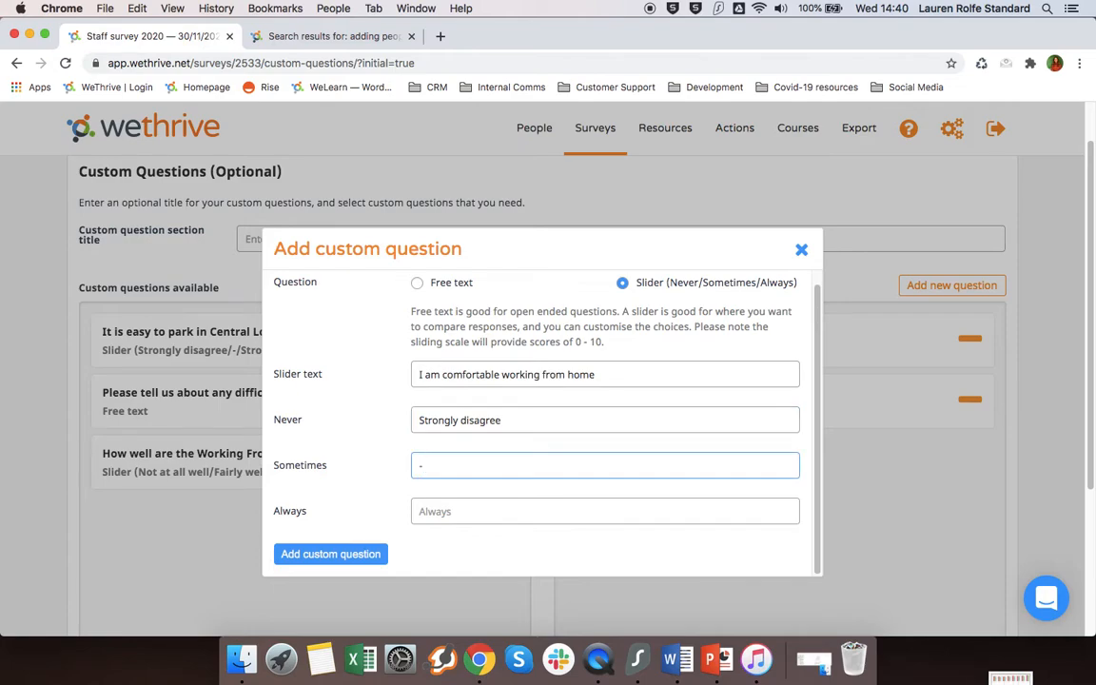
pyautogui.click(421, 510)
pyautogui.write('S')
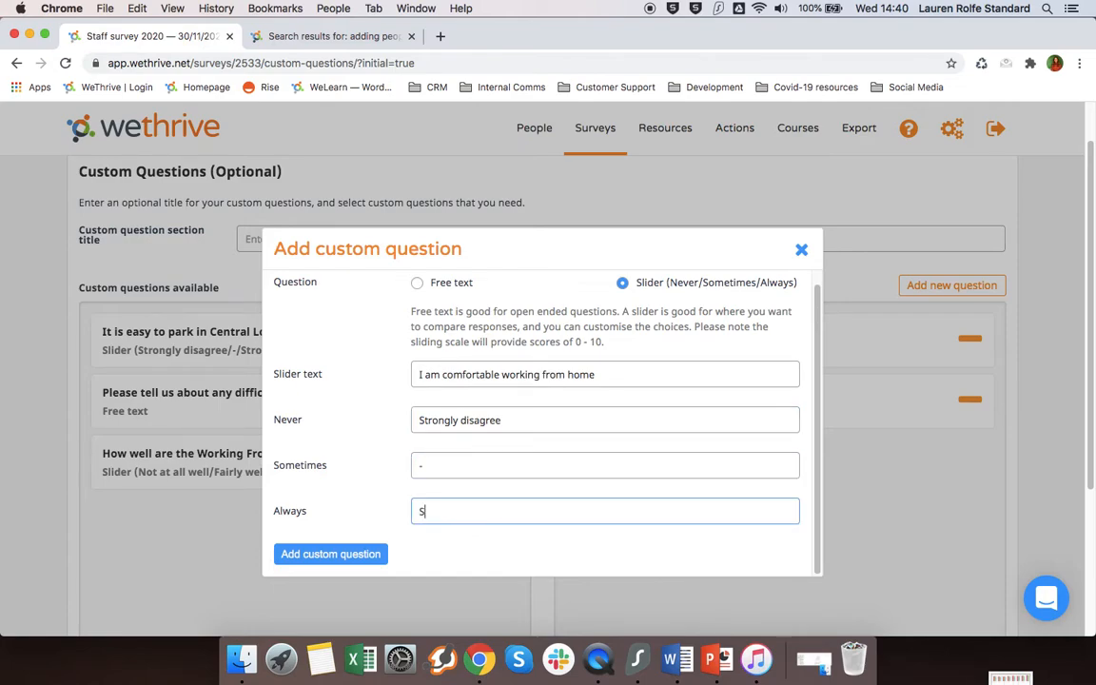
pyautogui.write('trongly agree')
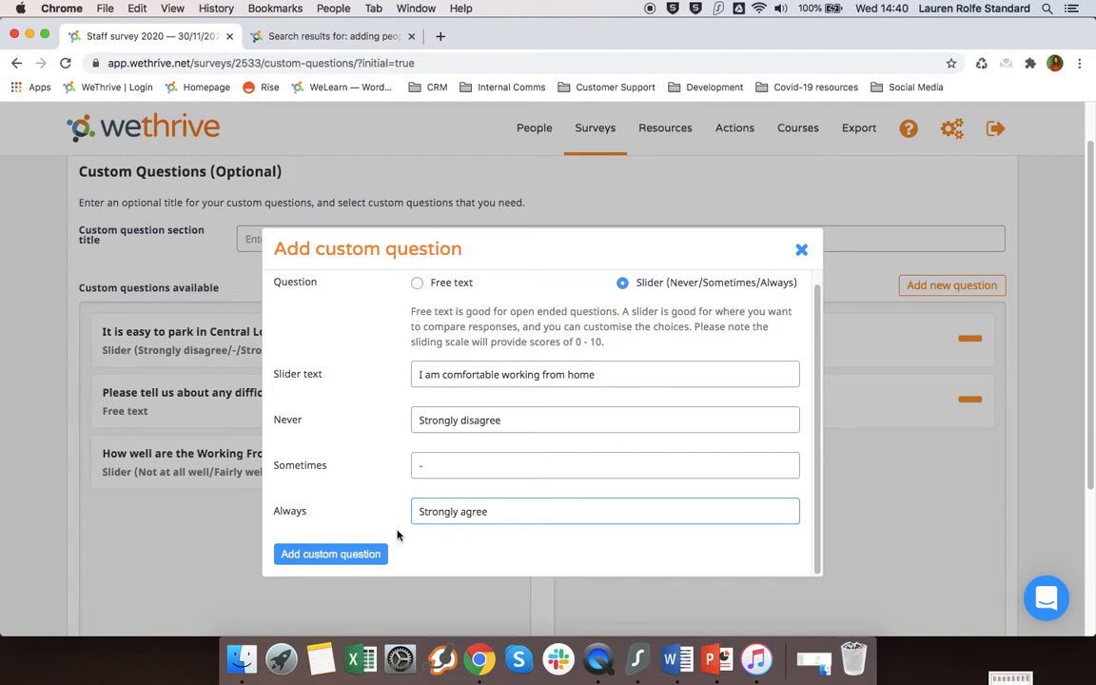
pyautogui.click(331, 555)
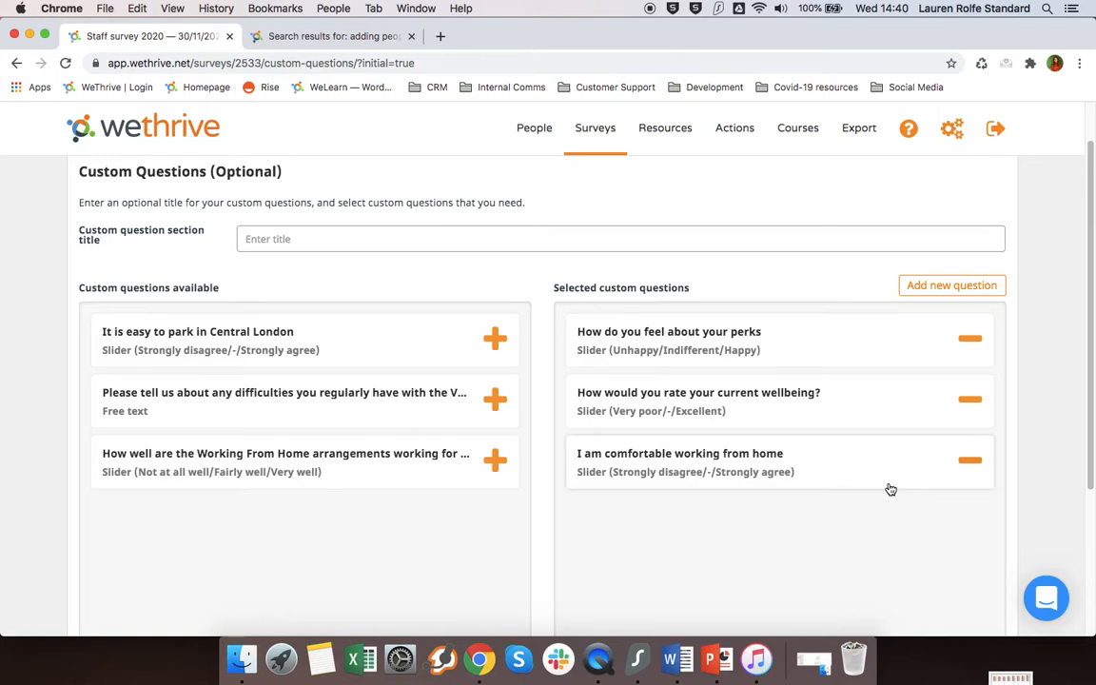
# Step: Remove the question "I am comfortable working from home" from the selected custom questions
pyautogui.click(969, 462)
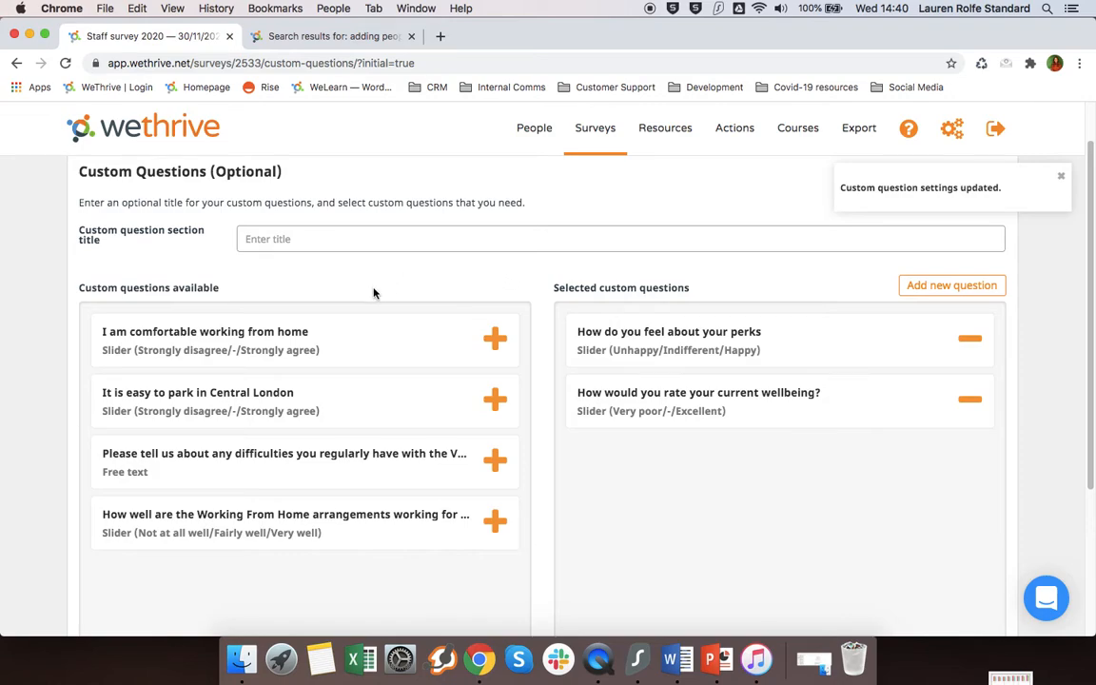
# Step: Title the custom question section "Just a few final questions" and continue to selecting people for the survey
pyautogui.moveTo(593, 129)
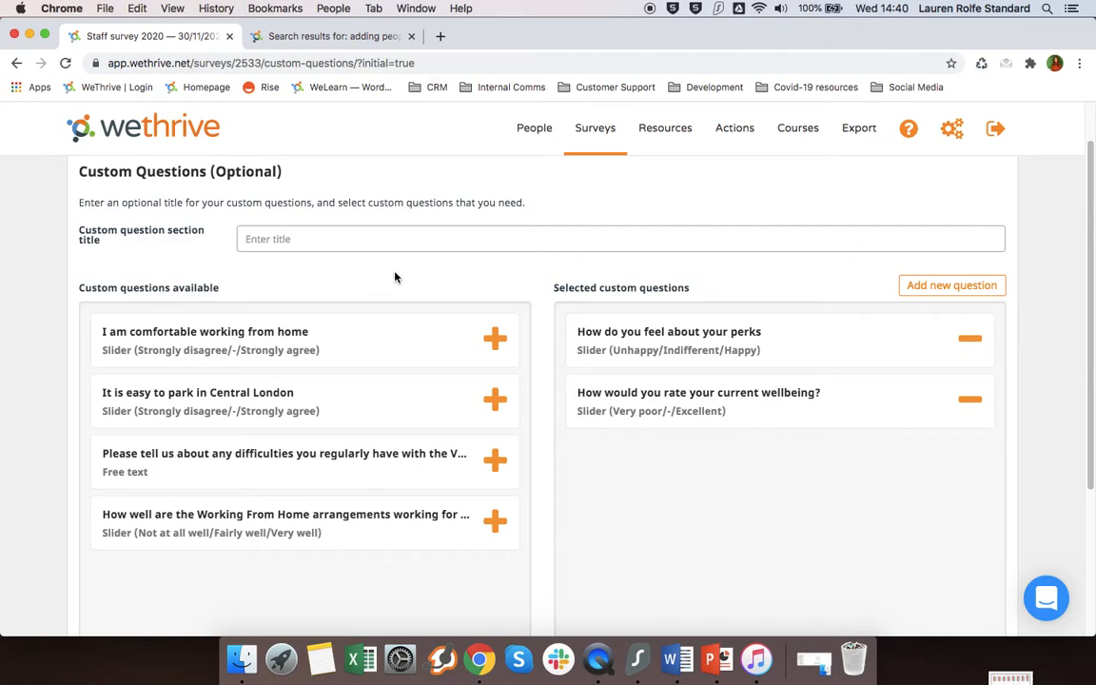
pyautogui.click(358, 238)
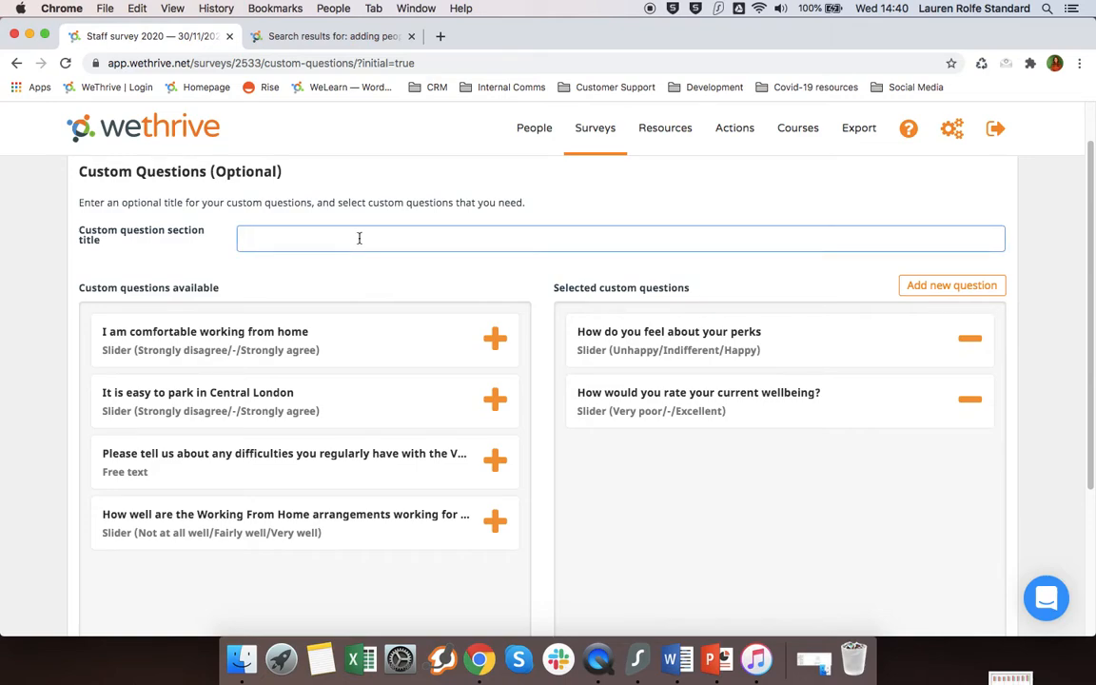
pyautogui.write('Just a few final questions')
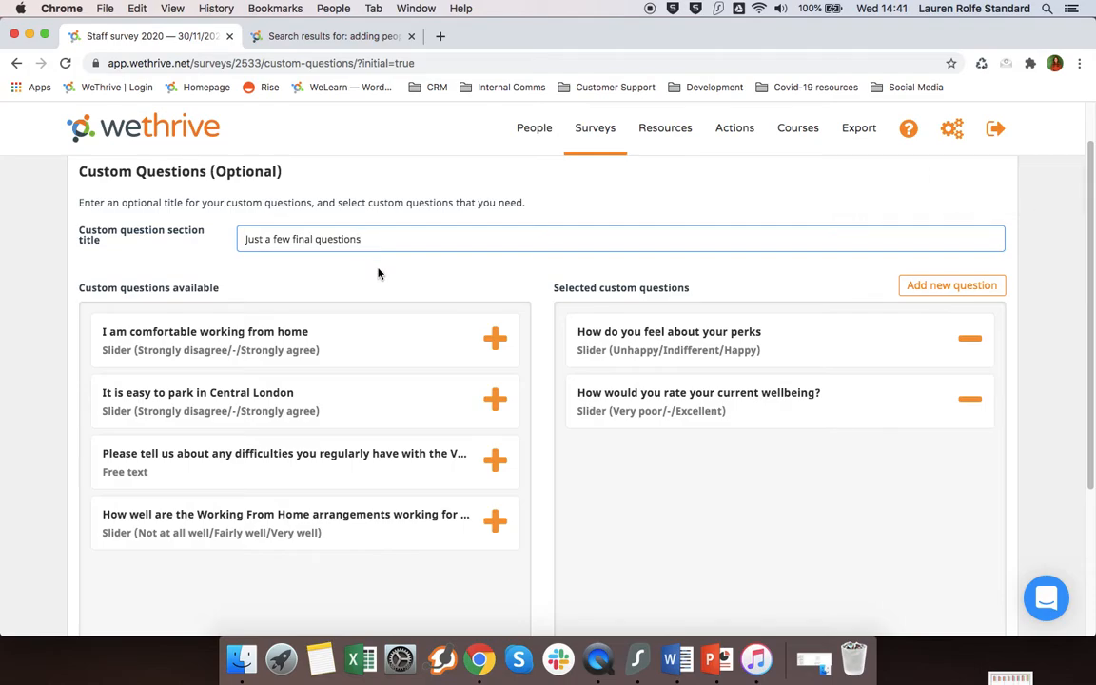
pyautogui.scroll(-4, 378, 274)
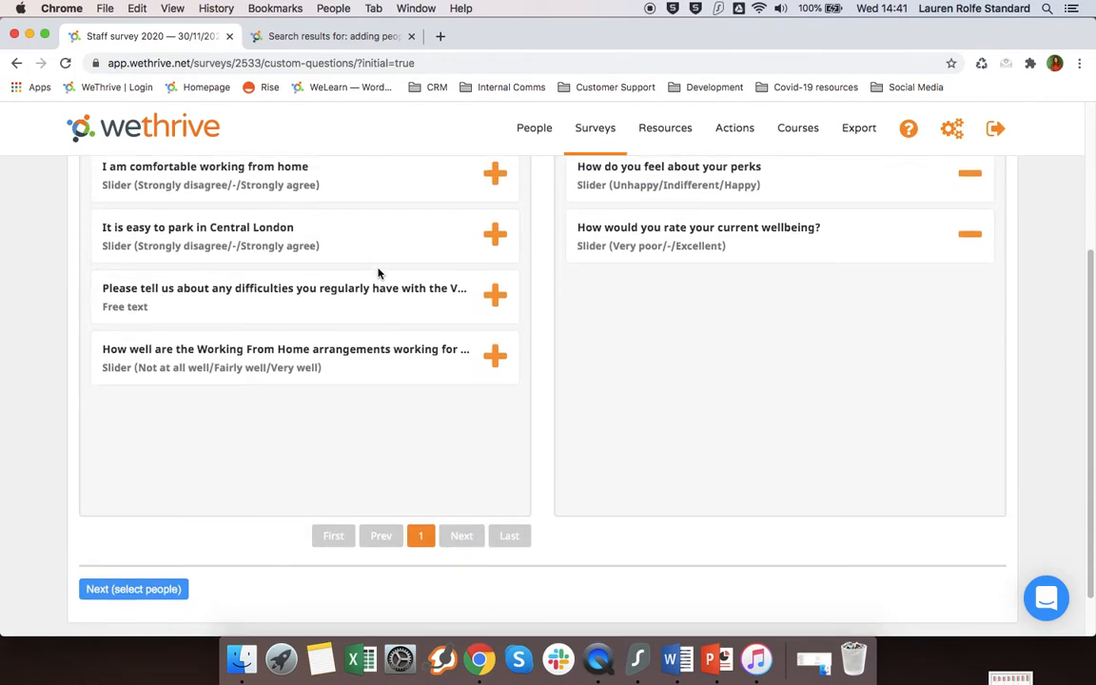
pyautogui.click(137, 580)
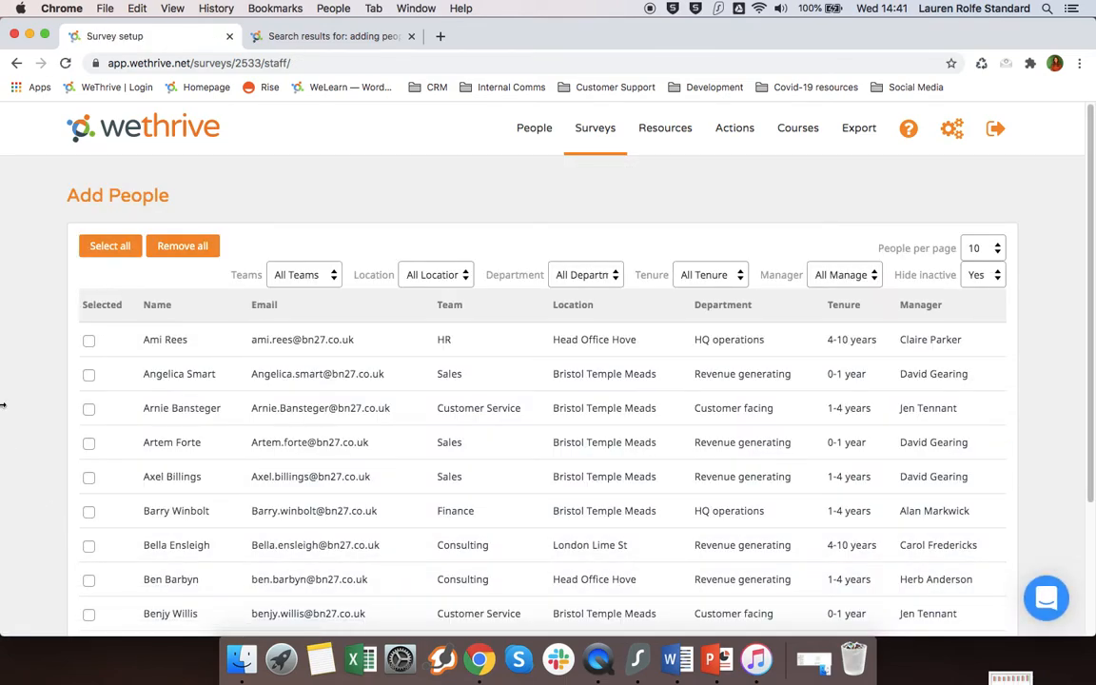
# Step: Select everyone, clear the whole selection again, and select only the first three people in the list
pyautogui.click(110, 248)
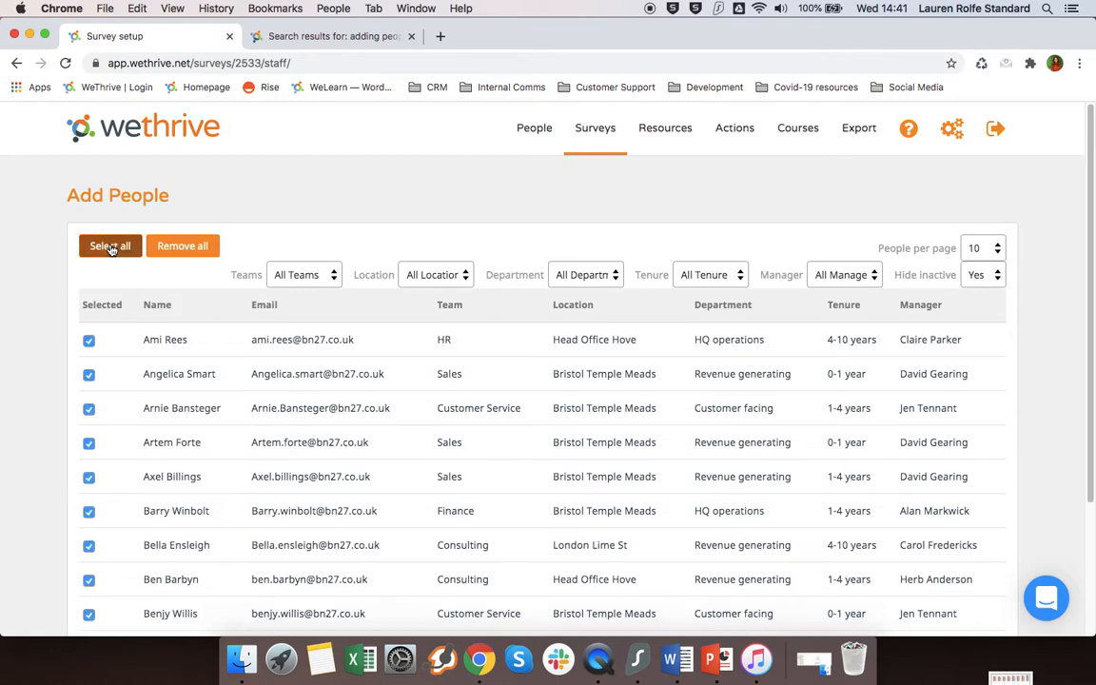
pyautogui.click(176, 247)
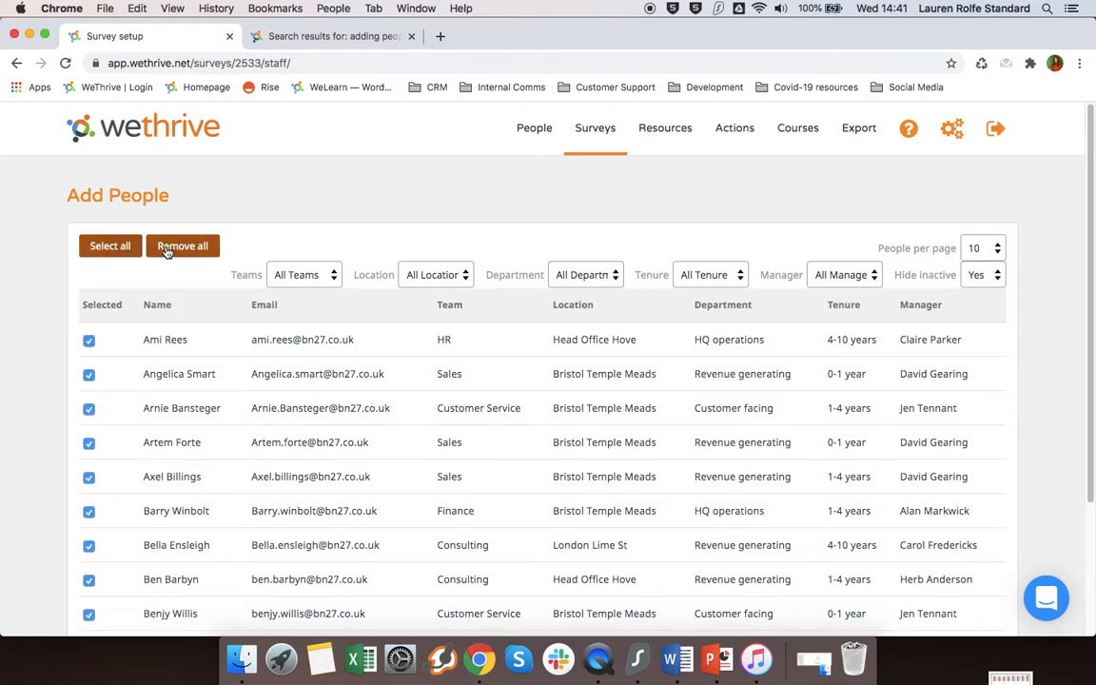
pyautogui.click(89, 339)
pyautogui.click(88, 374)
pyautogui.click(89, 409)
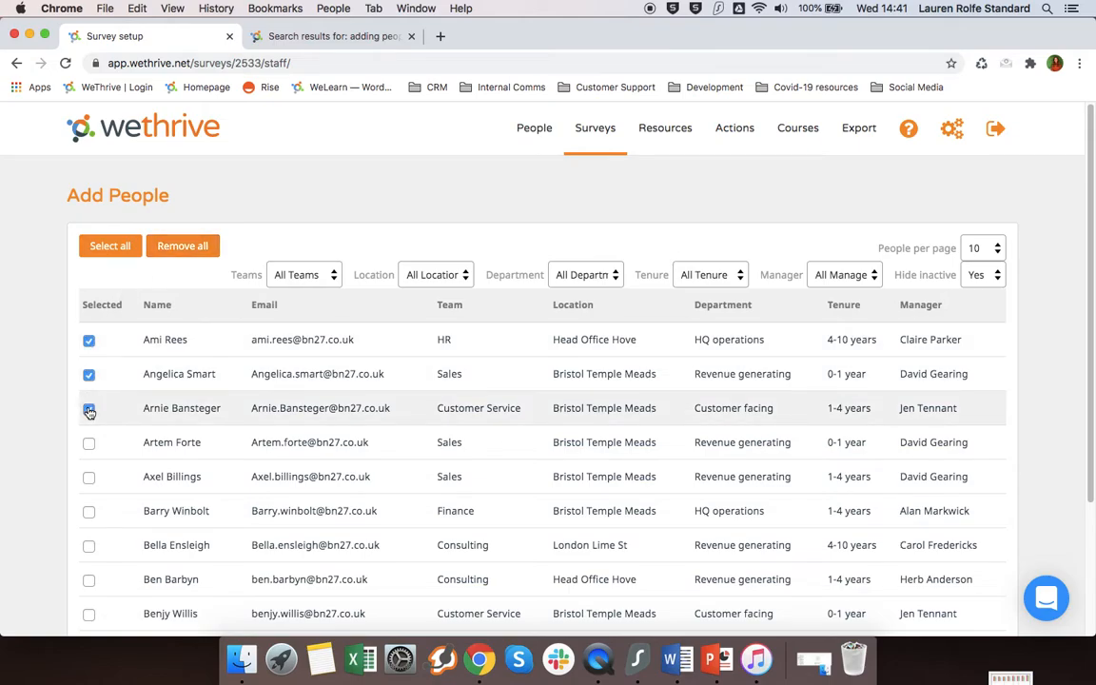
# Step: Filter the people by the Customer Service team and select everyone in that team
pyautogui.click(333, 278)
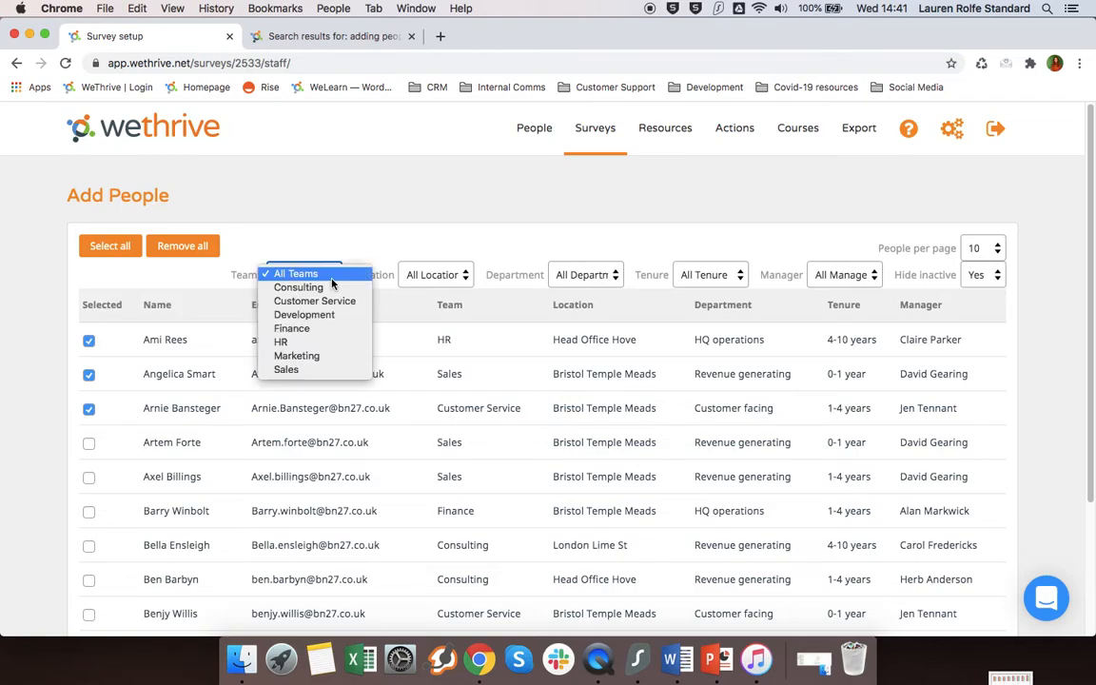
pyautogui.click(333, 302)
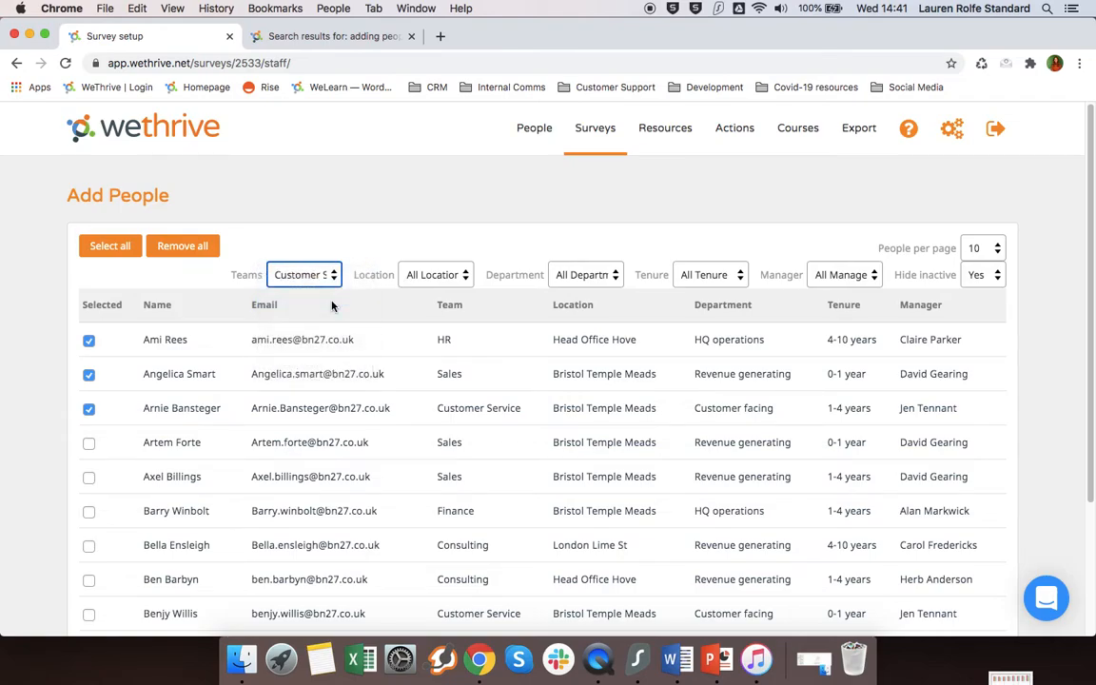
pyautogui.click(118, 247)
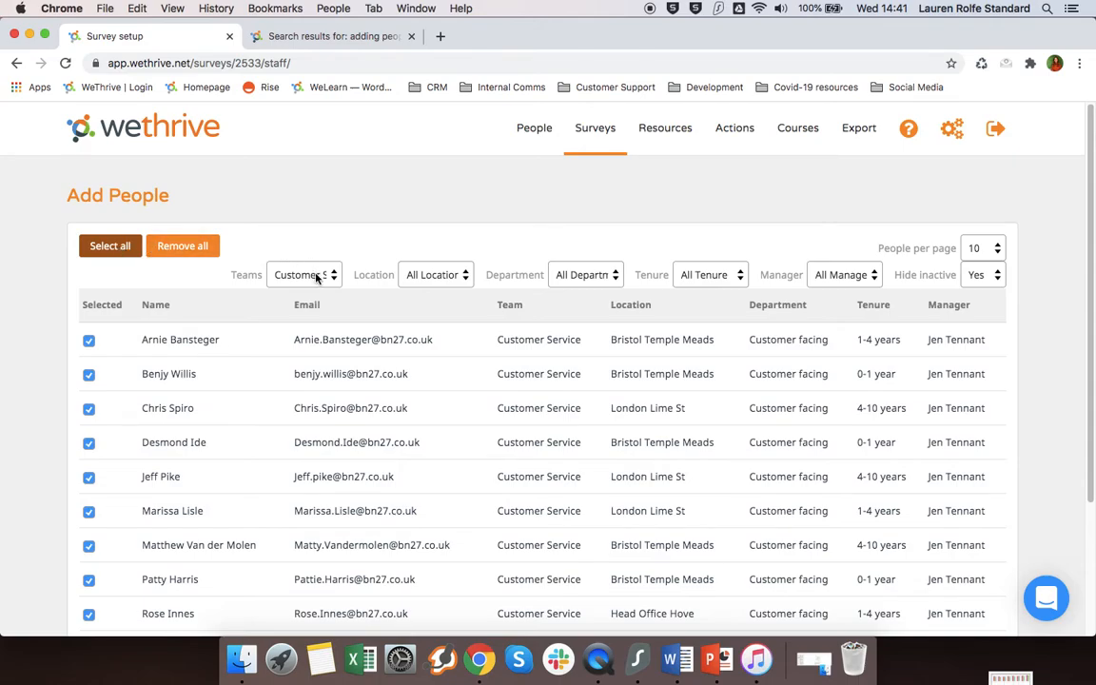
pyautogui.scroll(-2, 316, 276)
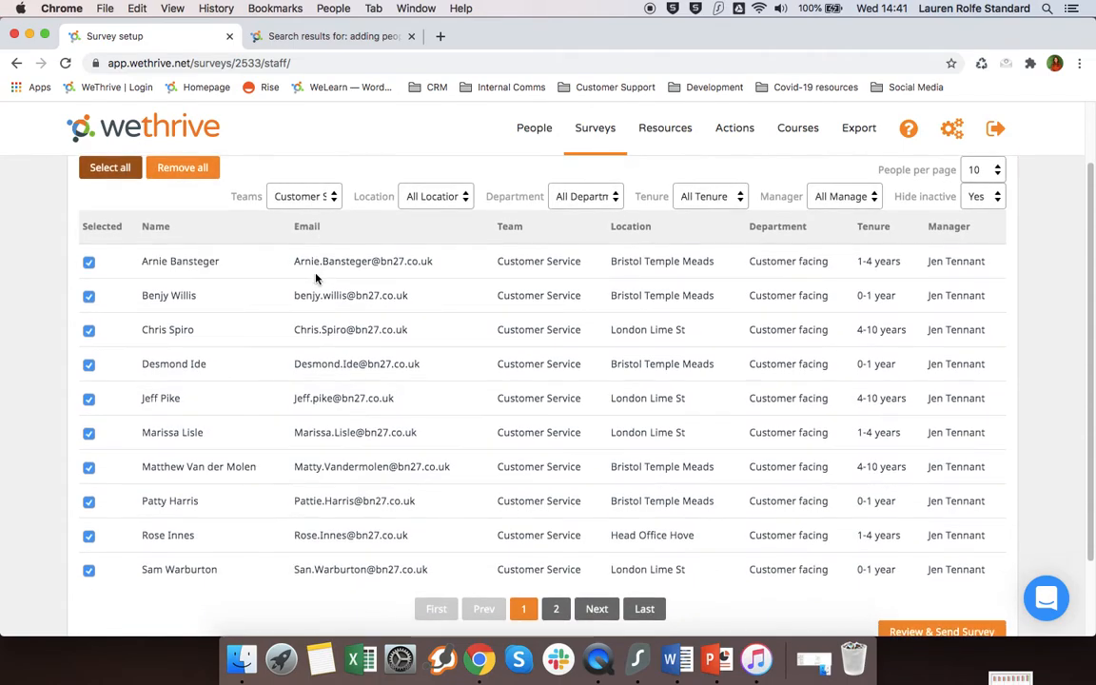
# Step: Reset the team filter to All Teams and proceed to reviewing the survey, agreeing to leave the page
pyautogui.click(312, 198)
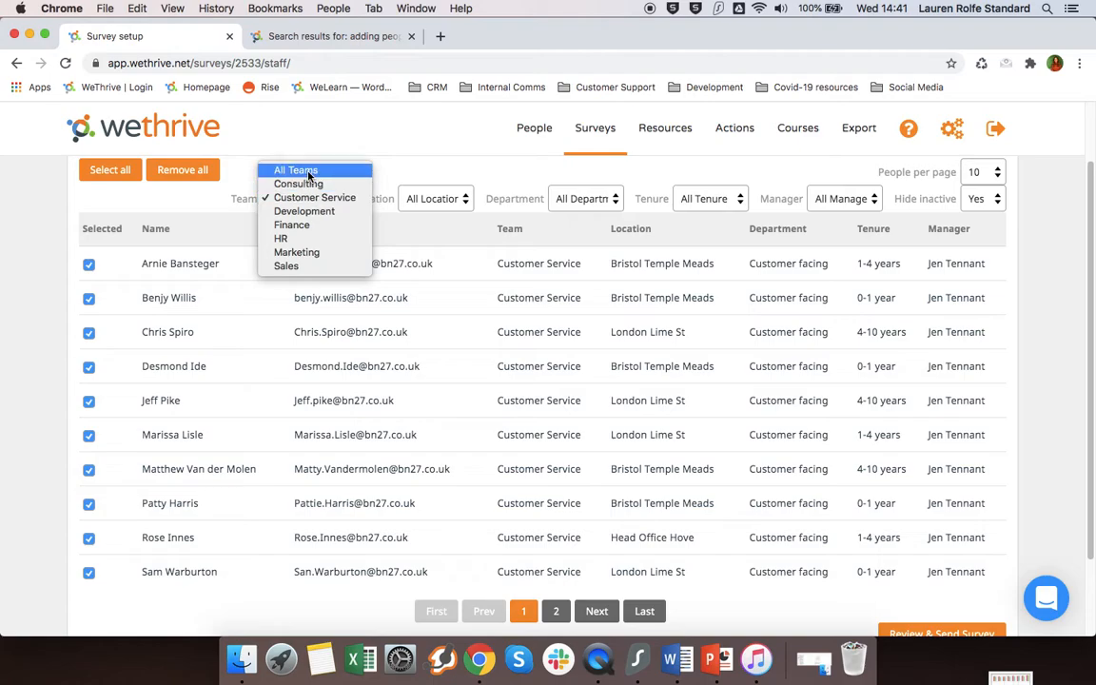
pyautogui.click(292, 169)
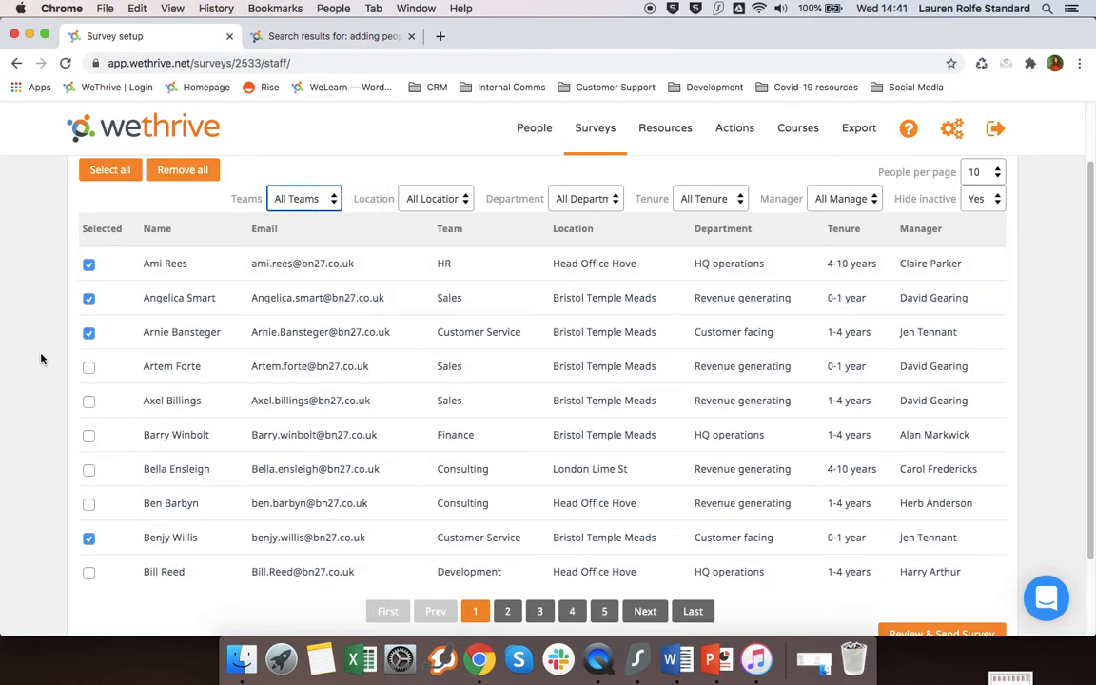
pyautogui.scroll(-2, 44, 358)
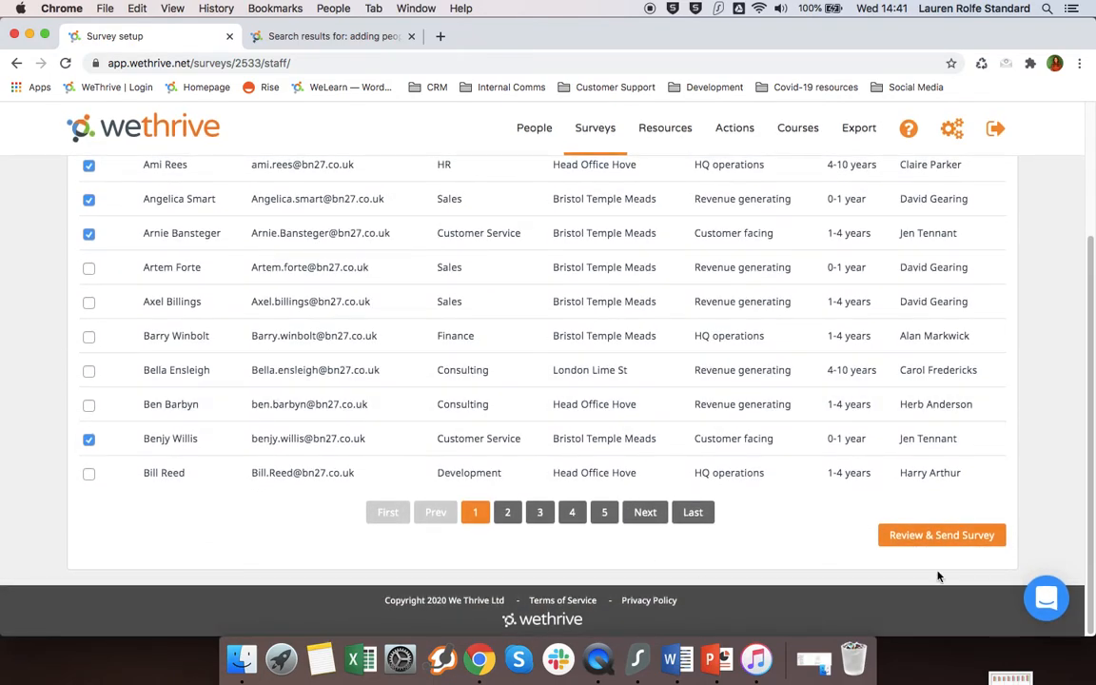
pyautogui.click(942, 538)
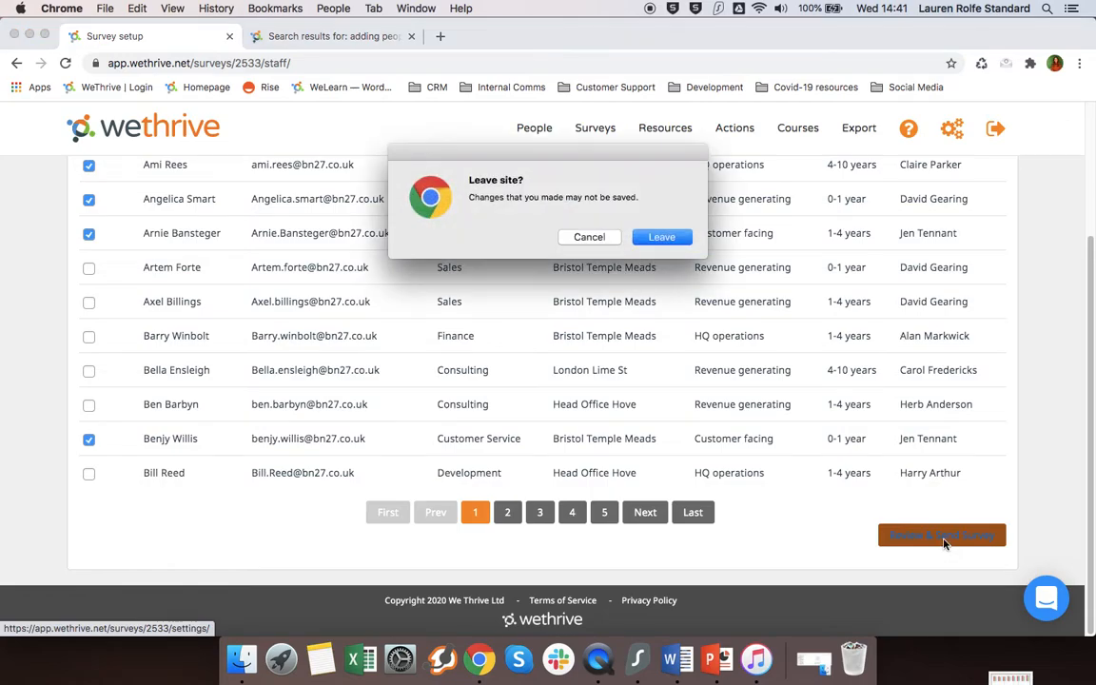
pyautogui.click(661, 237)
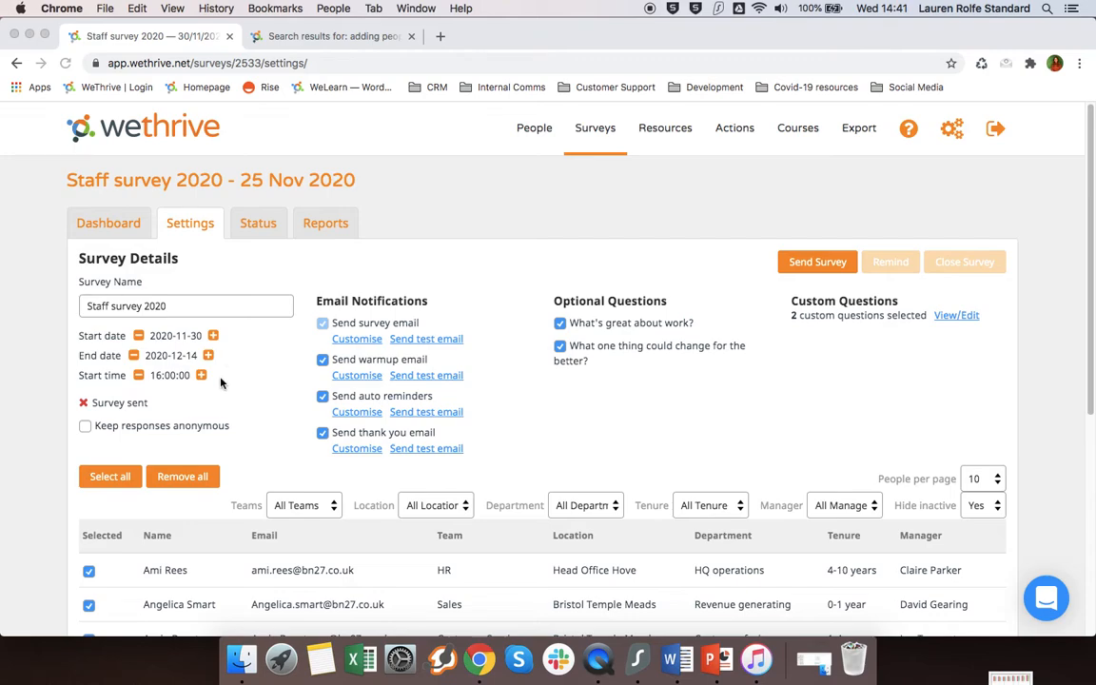
# Step: Customise the survey email by replacing "organisation" with "company" in the intro text, and save the change
pyautogui.click(351, 341)
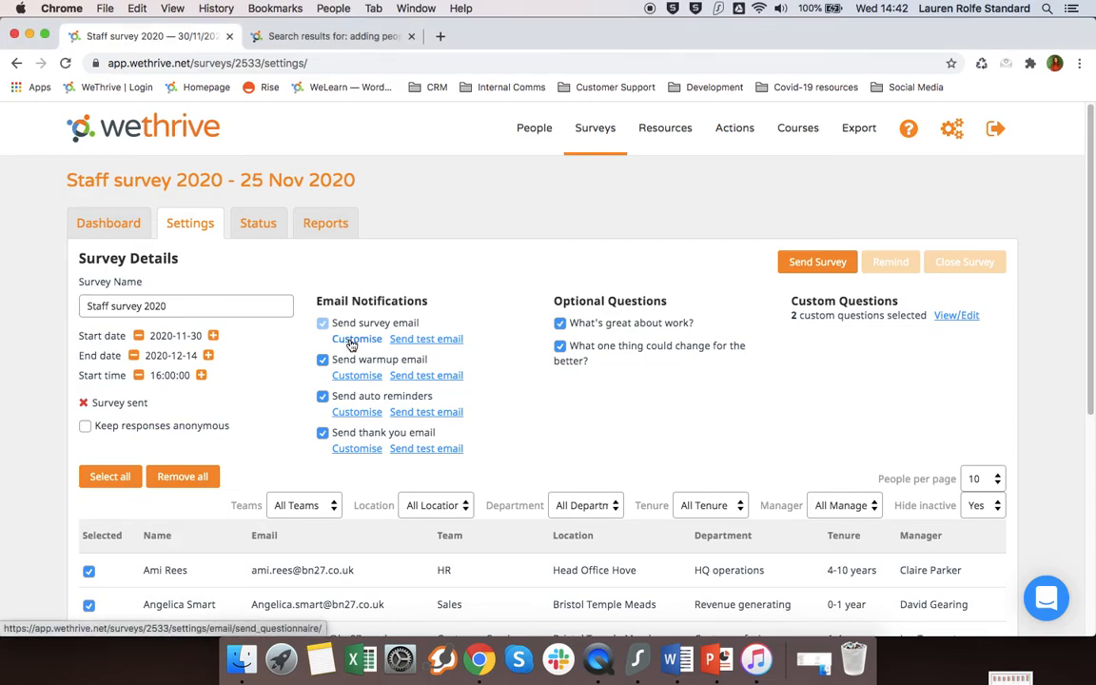
pyautogui.click(352, 342)
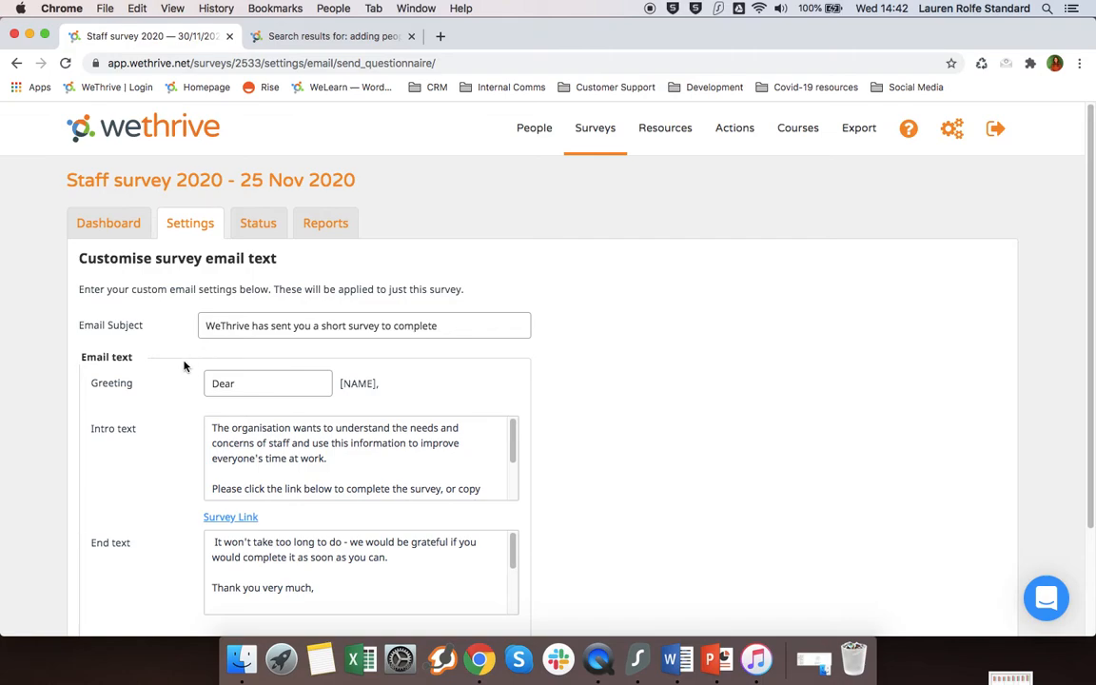
pyautogui.scroll(-2, 185, 366)
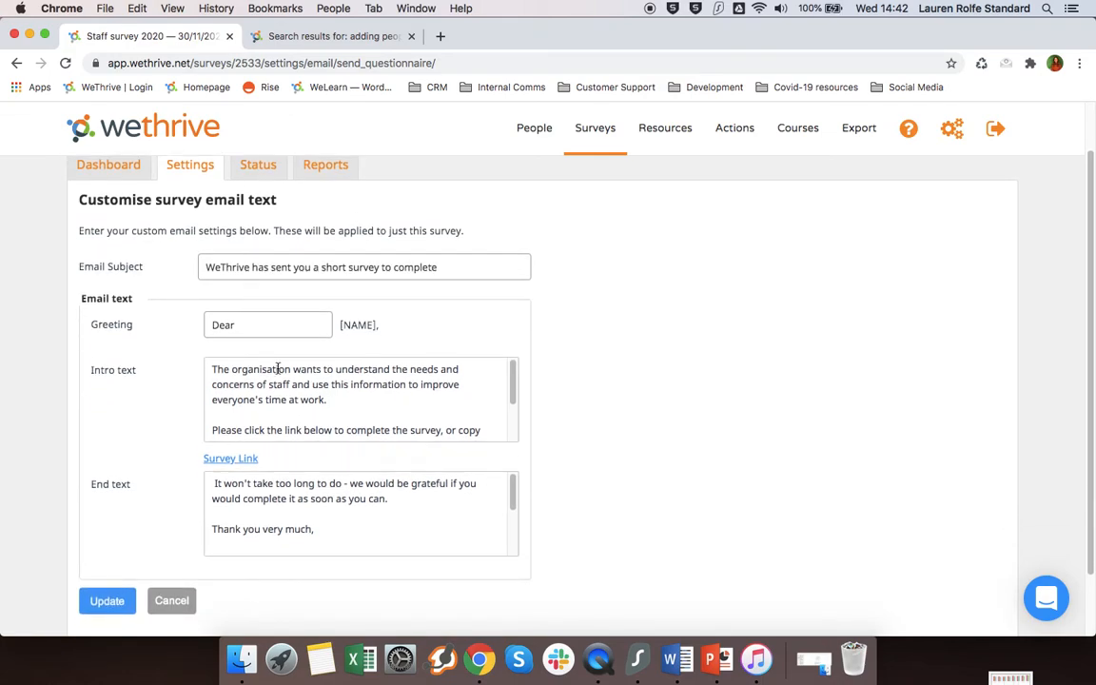
pyautogui.click(277, 368)
pyautogui.doubleClick(277, 368)
pyautogui.write('c')
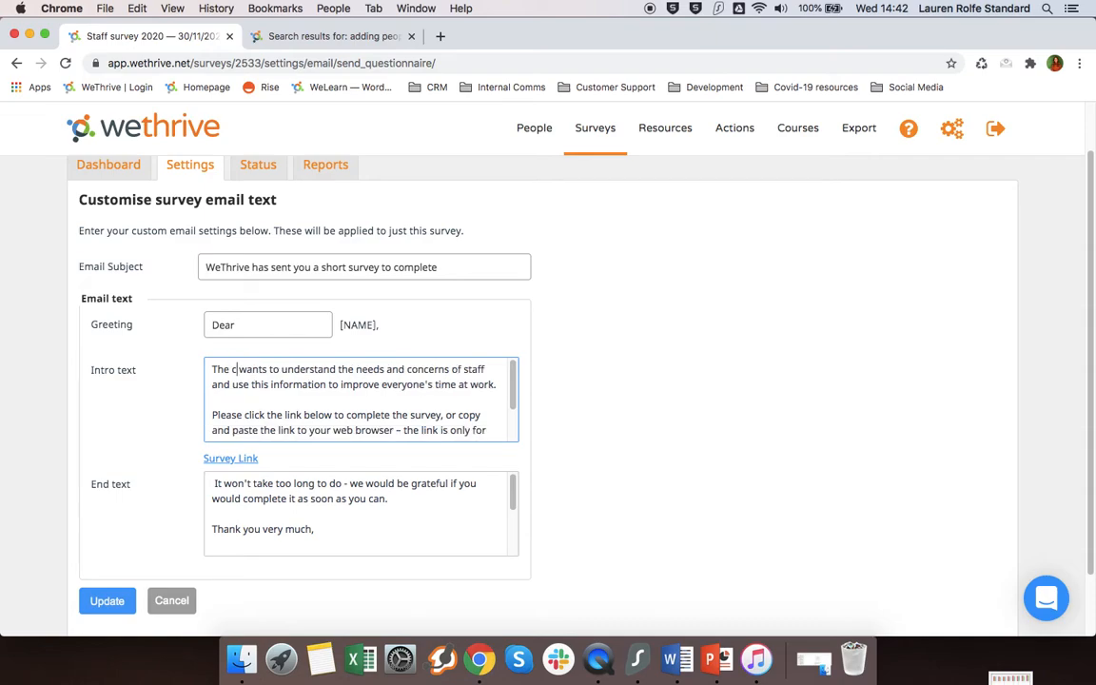
pyautogui.write('ompany')
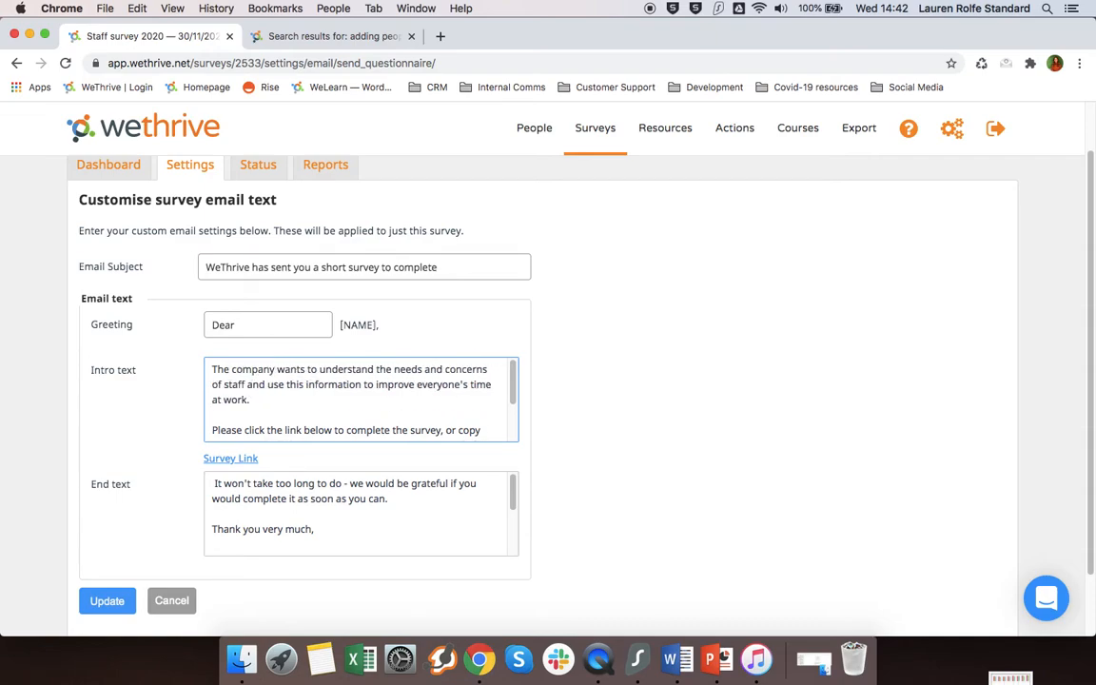
pyautogui.click(108, 599)
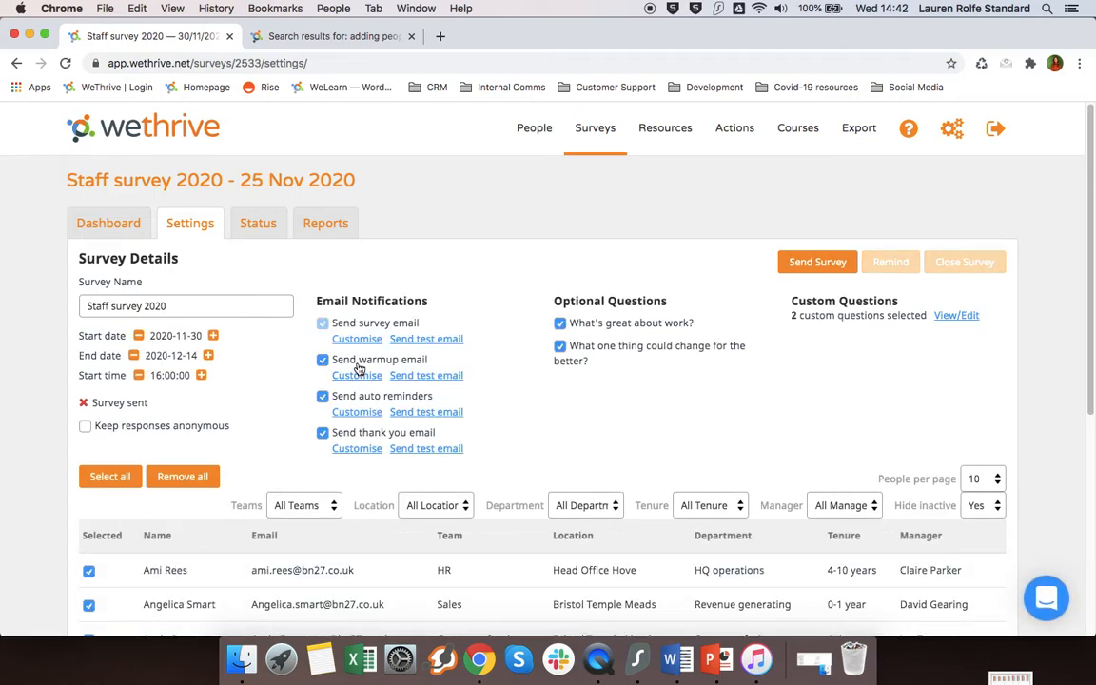
# Step: Schedule the warmup email for 2 days before the survey at 7:00 UTC, save it, and send yourself a test copy
pyautogui.click(356, 376)
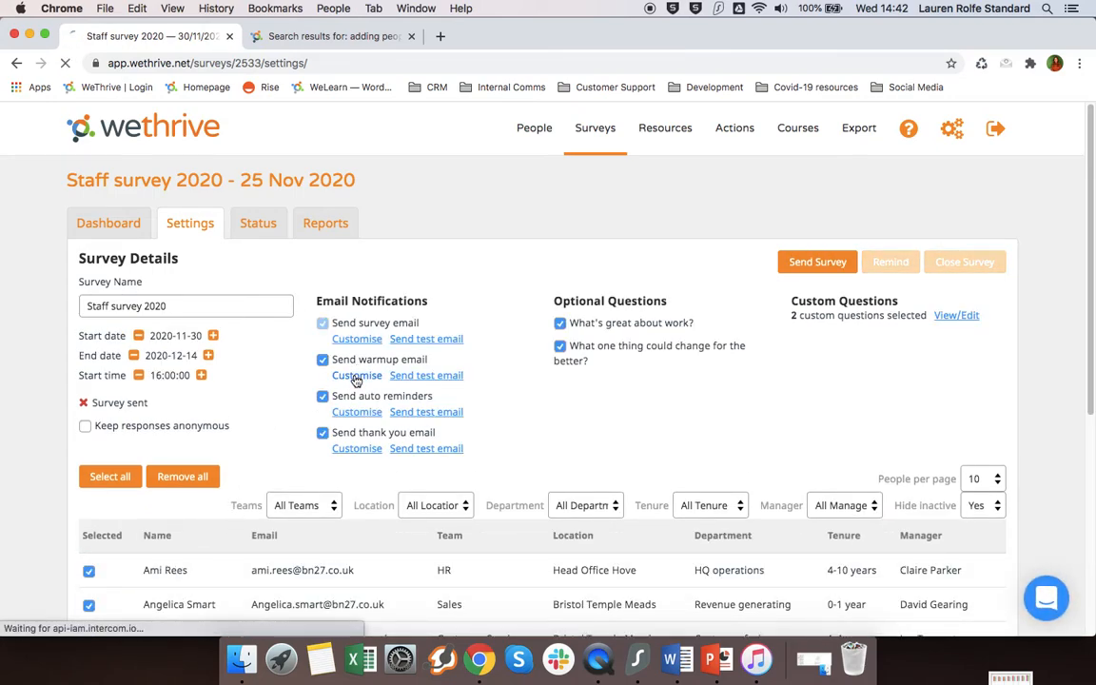
pyautogui.click(328, 374)
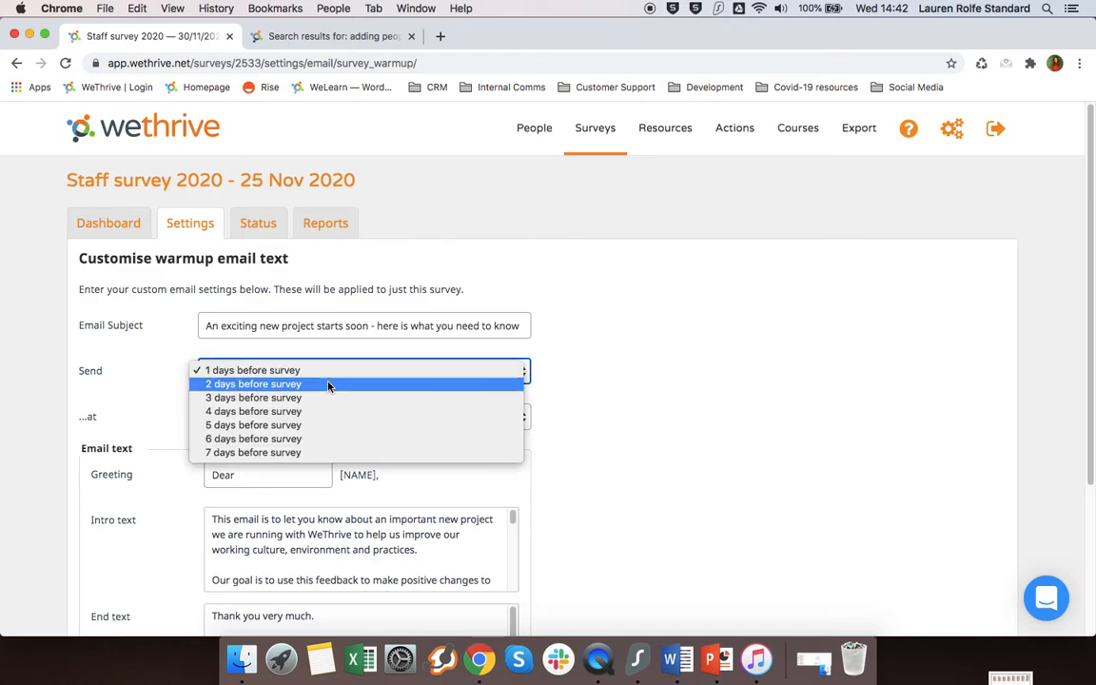
pyautogui.click(328, 385)
pyautogui.click(330, 416)
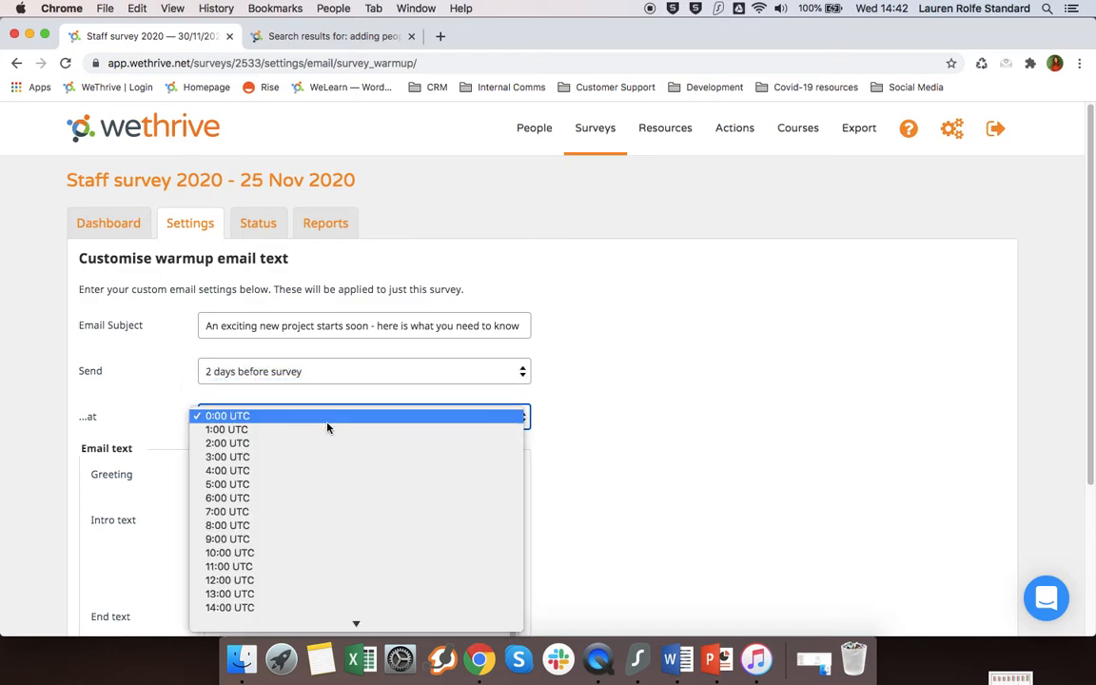
pyautogui.click(325, 512)
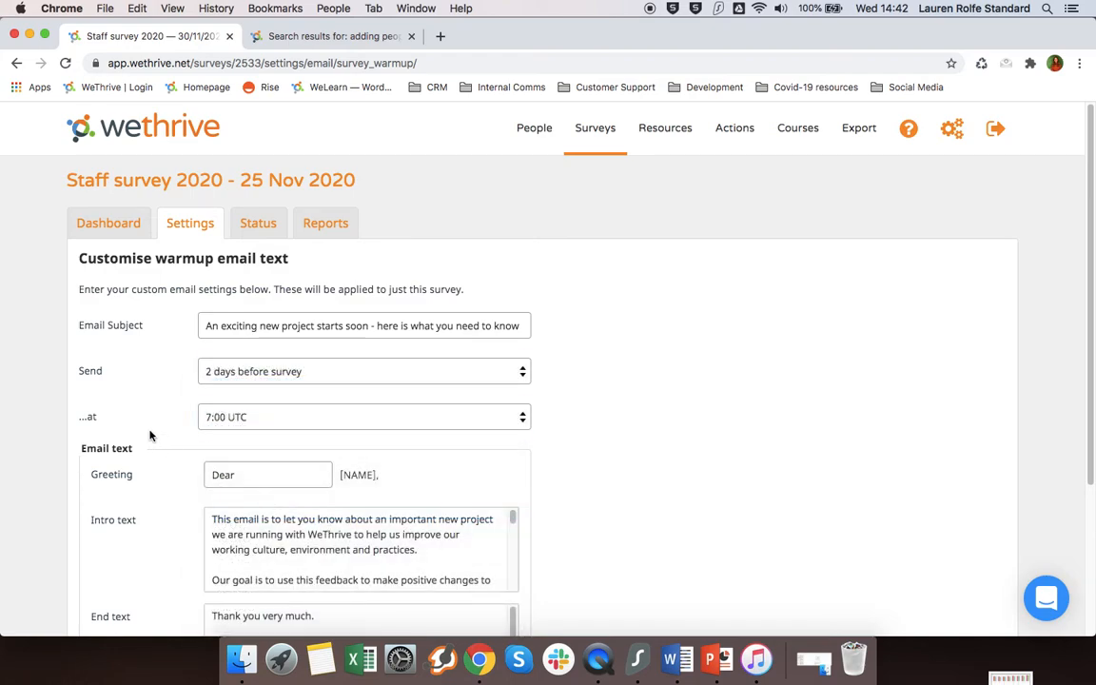
pyautogui.scroll(-2, 152, 433)
pyautogui.scroll(-2, 150, 435)
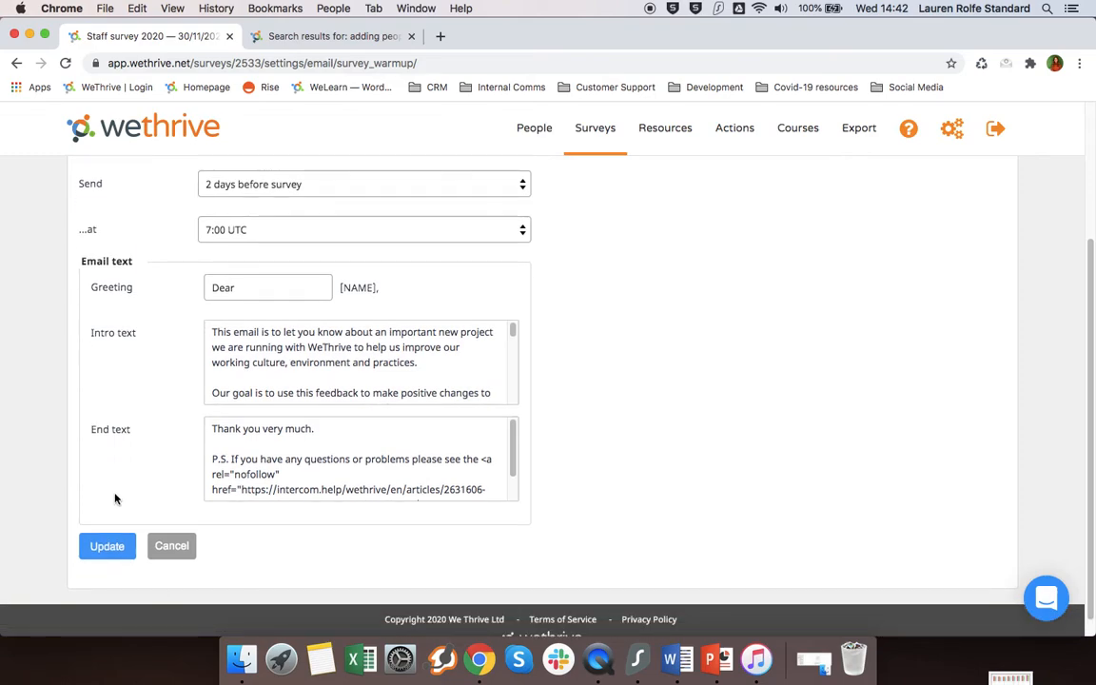
pyautogui.click(103, 552)
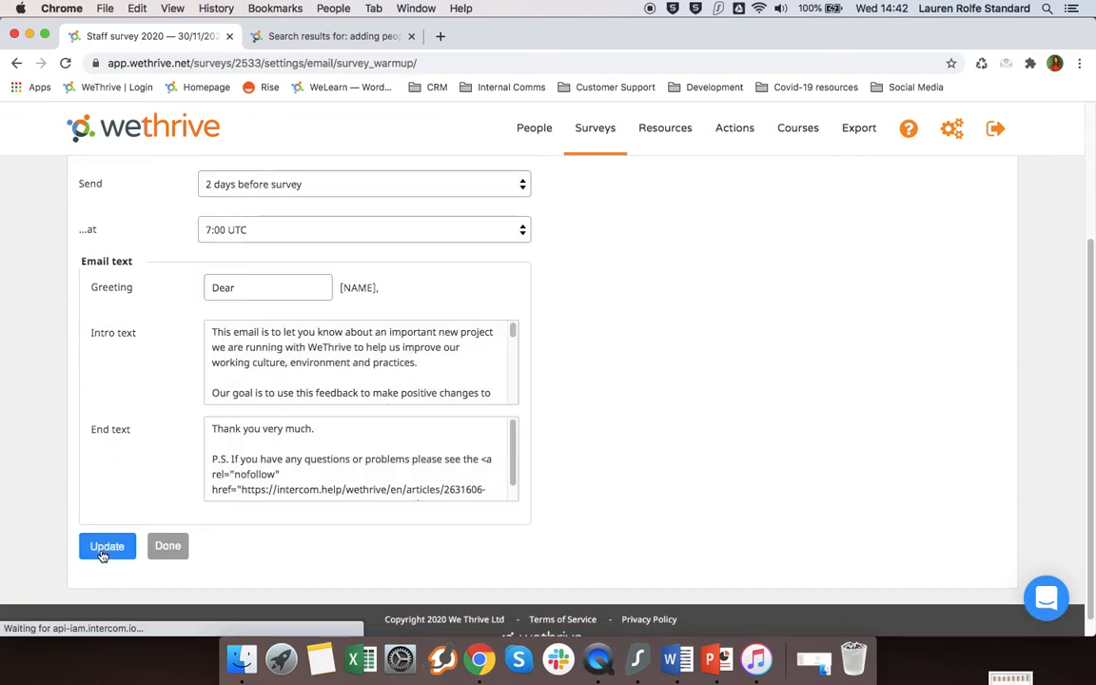
pyautogui.click(169, 550)
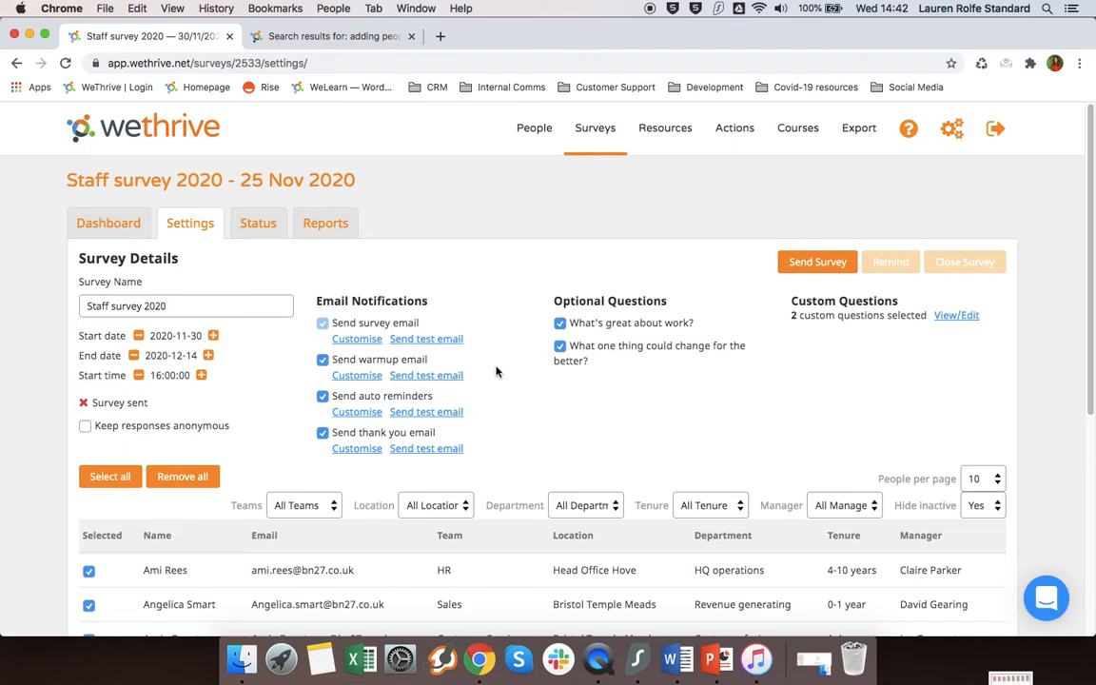
pyautogui.click(445, 376)
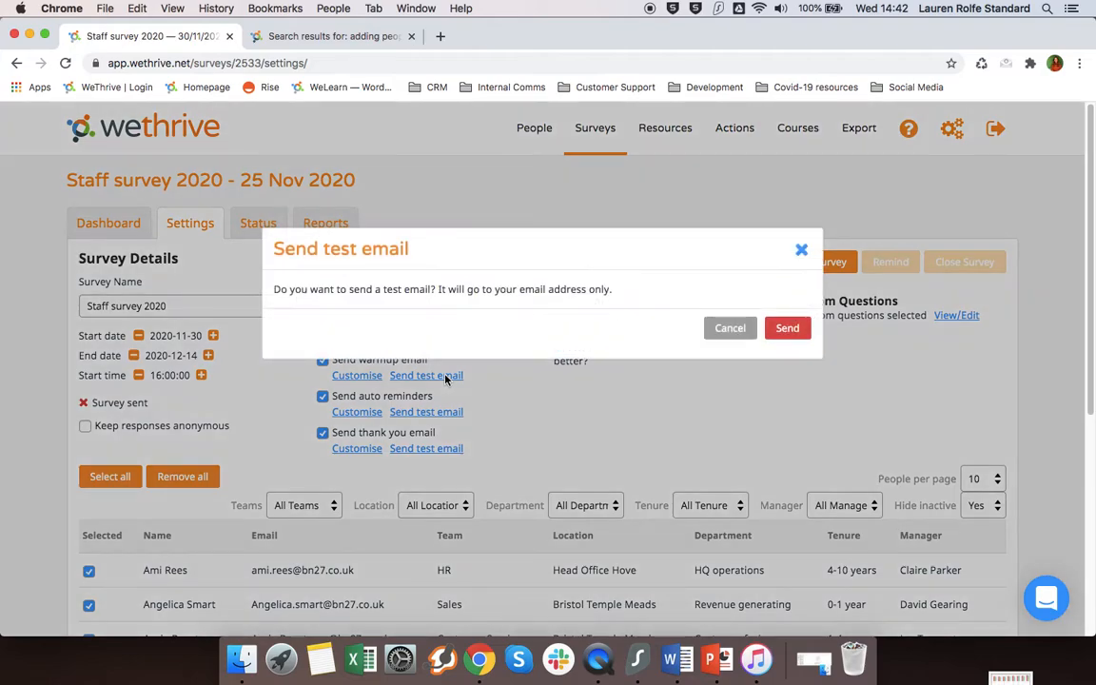
pyautogui.click(786, 329)
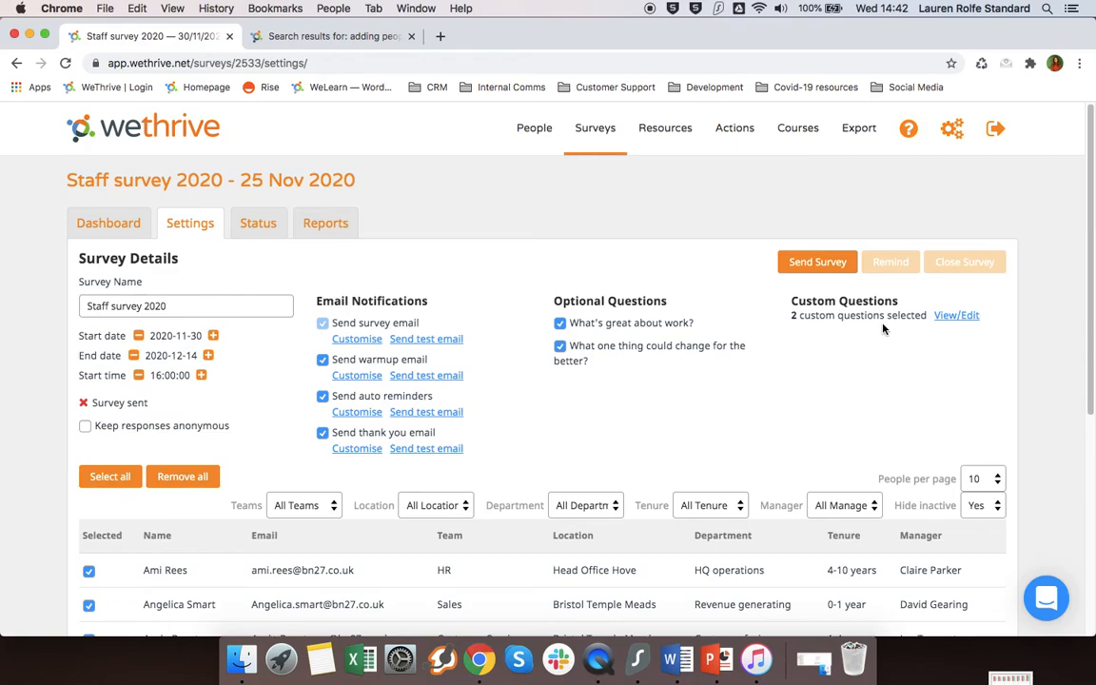
# Step: Edit the survey's custom questions and add "I am comfortable working from home" to the selected ones
pyautogui.click(946, 317)
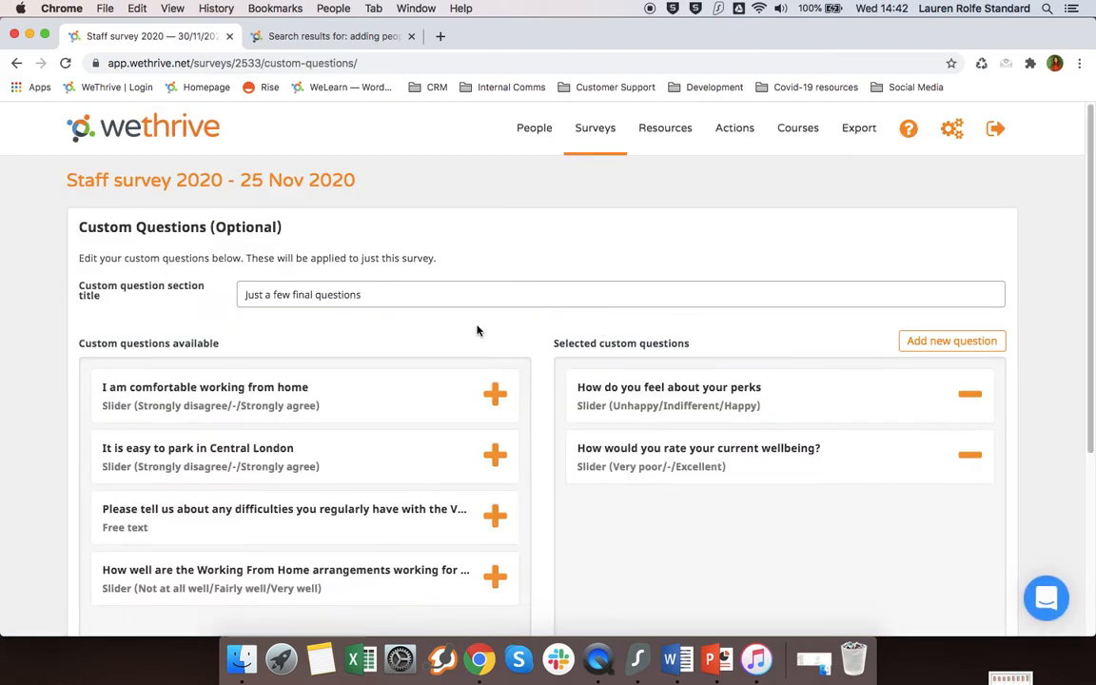
pyautogui.scroll(-2, 477, 330)
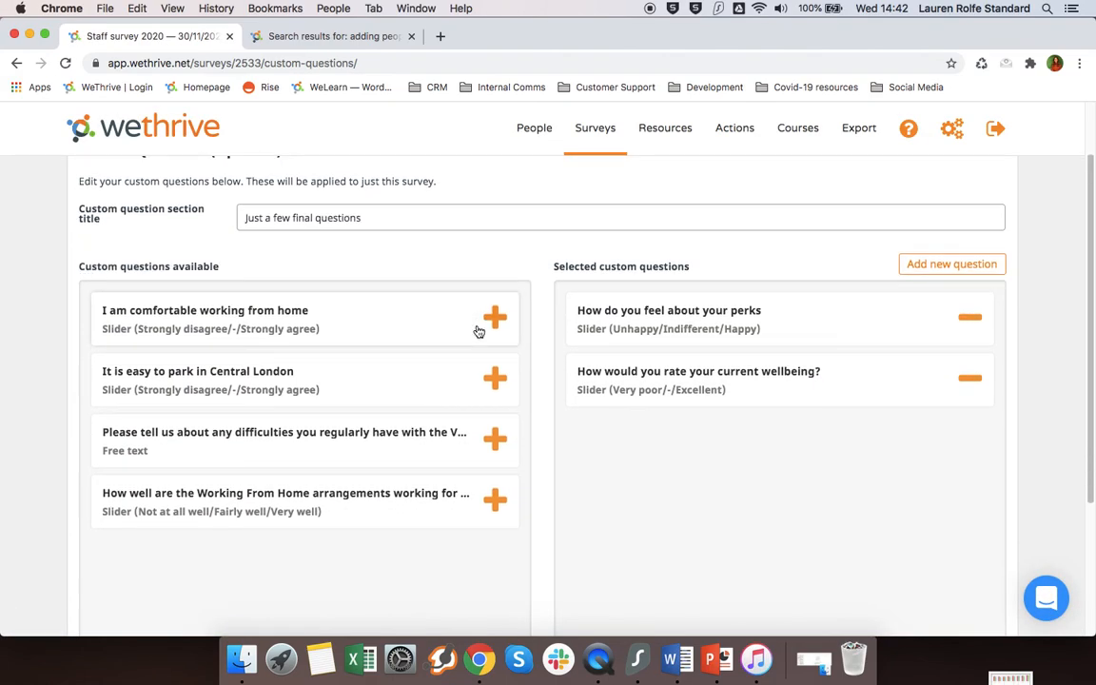
pyautogui.click(496, 321)
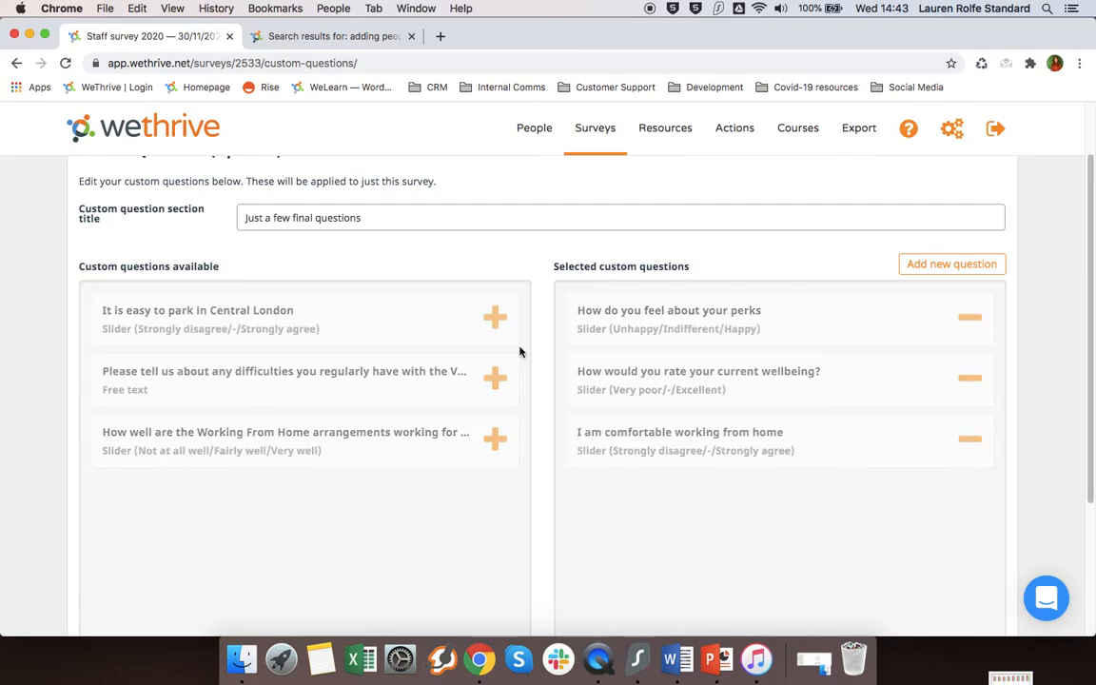
# Step: Return to the survey settings and deselect the first two people in the participant list, one from HR and one from Sales
pyautogui.scroll(-5, 535, 425)
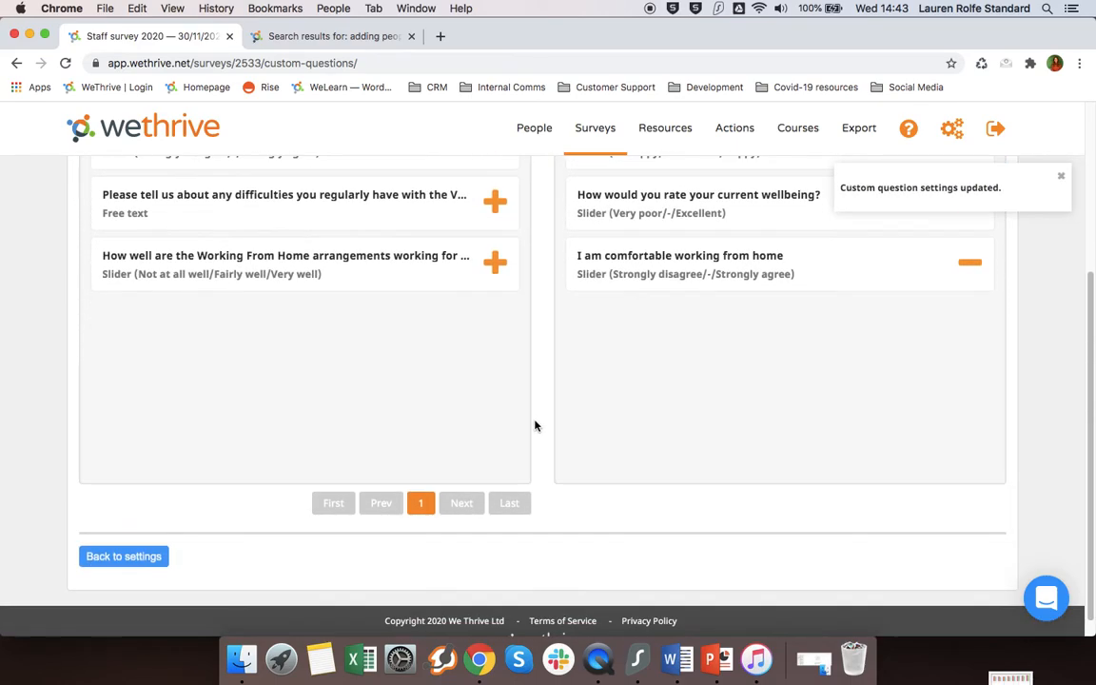
pyautogui.click(111, 558)
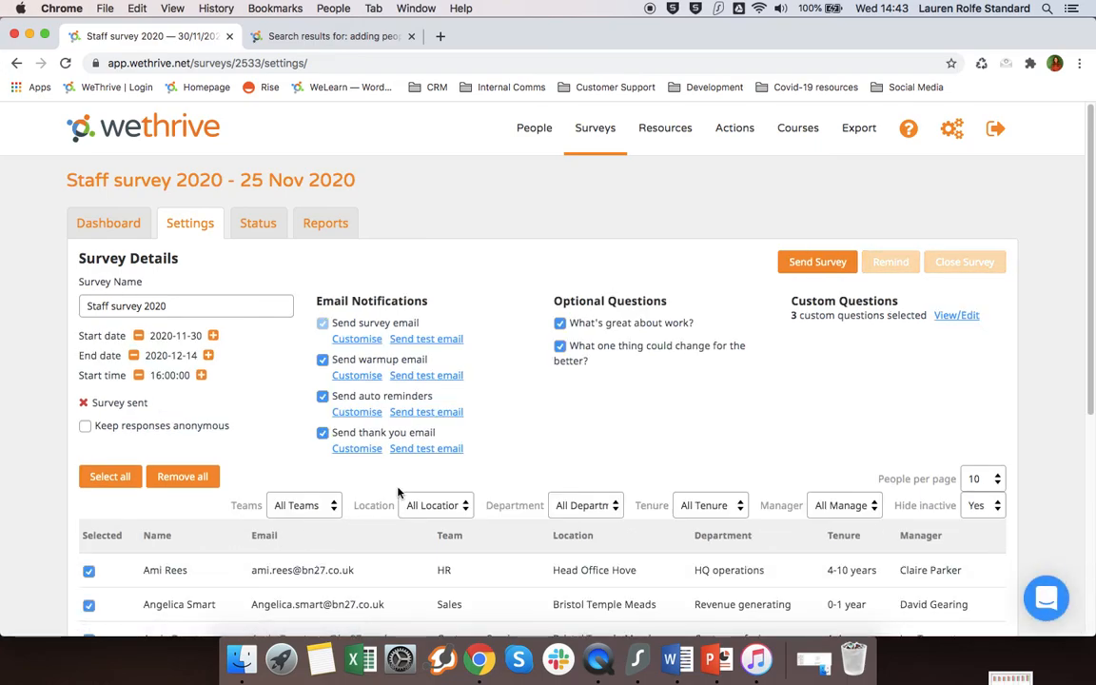
pyautogui.scroll(-2, 397, 490)
pyautogui.scroll(-4, 398, 492)
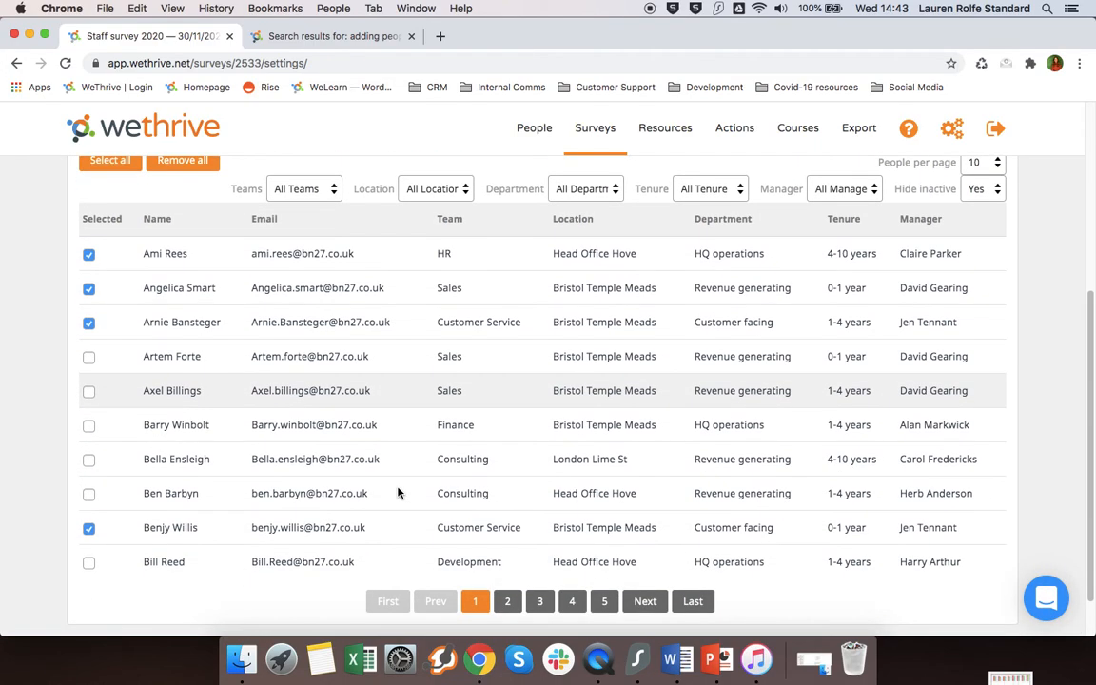
pyautogui.click(88, 260)
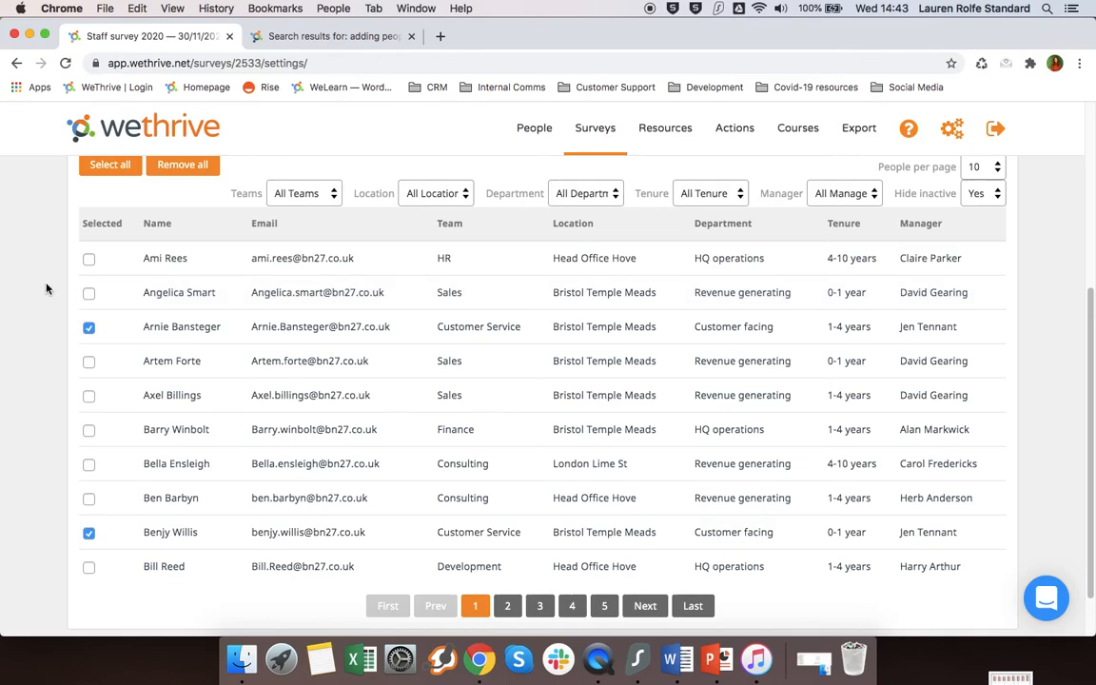
# Step: Send the survey "Staff survey 2020" and reload the surveys overview to check its state
pyautogui.scroll(3, 46, 288)
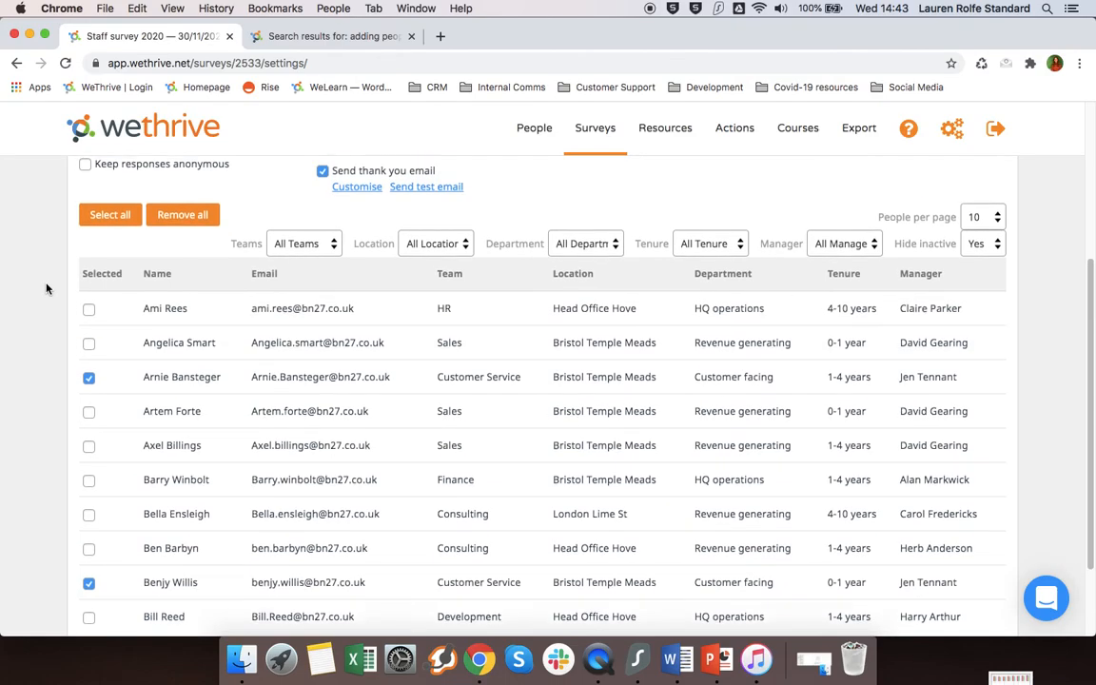
pyautogui.scroll(3, 45, 288)
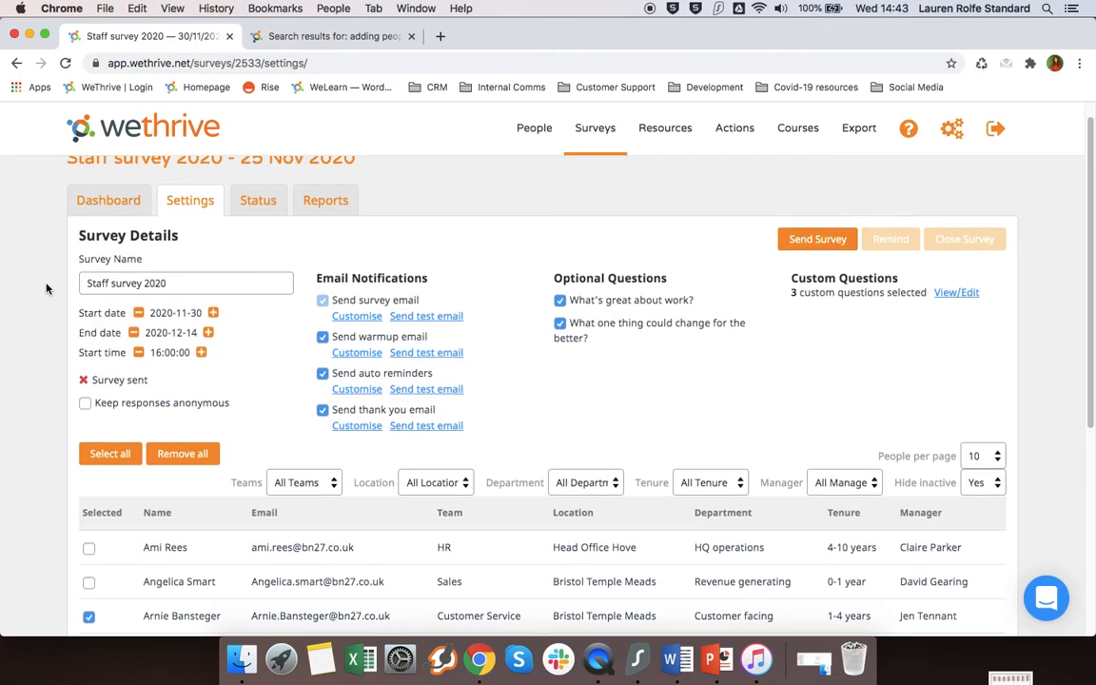
pyautogui.click(807, 240)
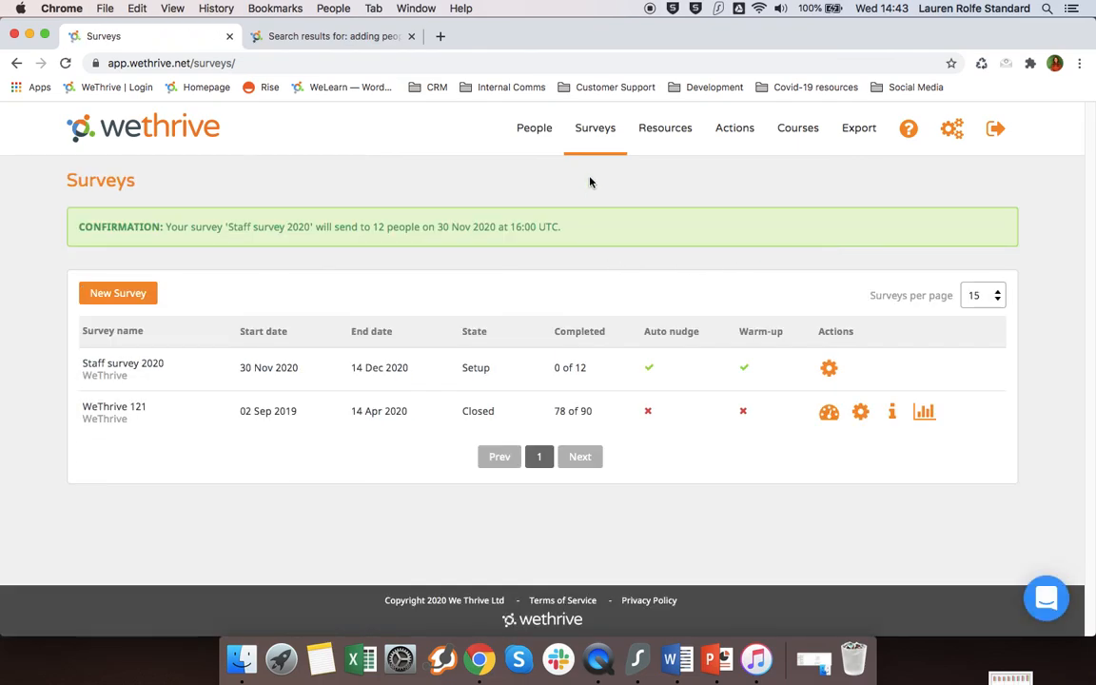
pyautogui.click(596, 131)
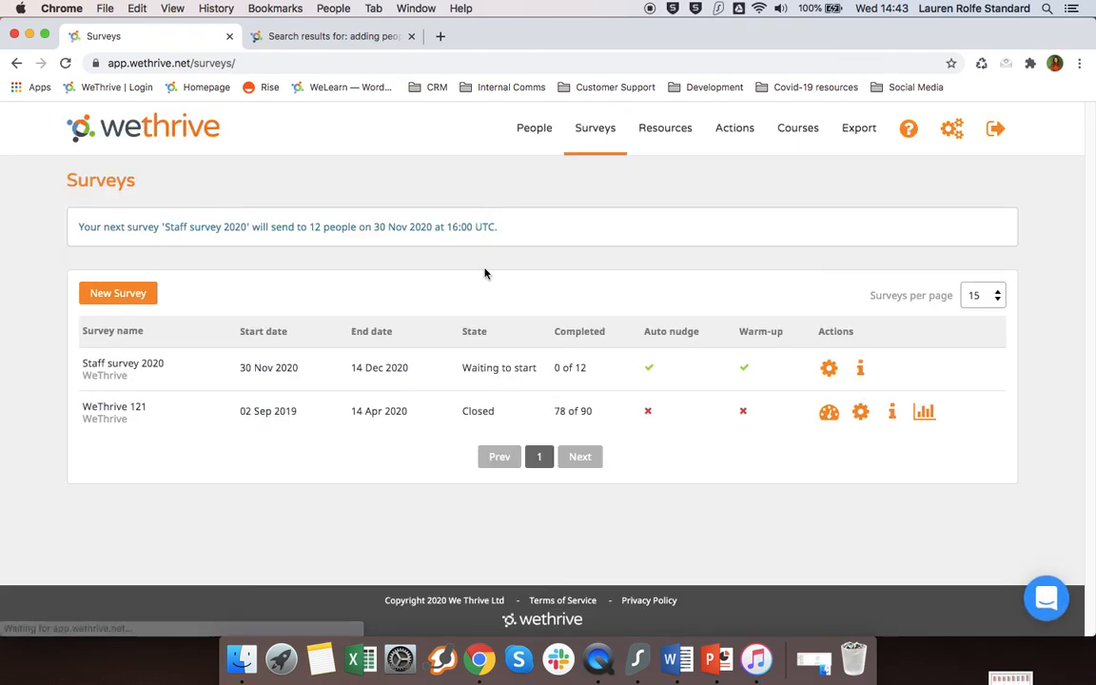